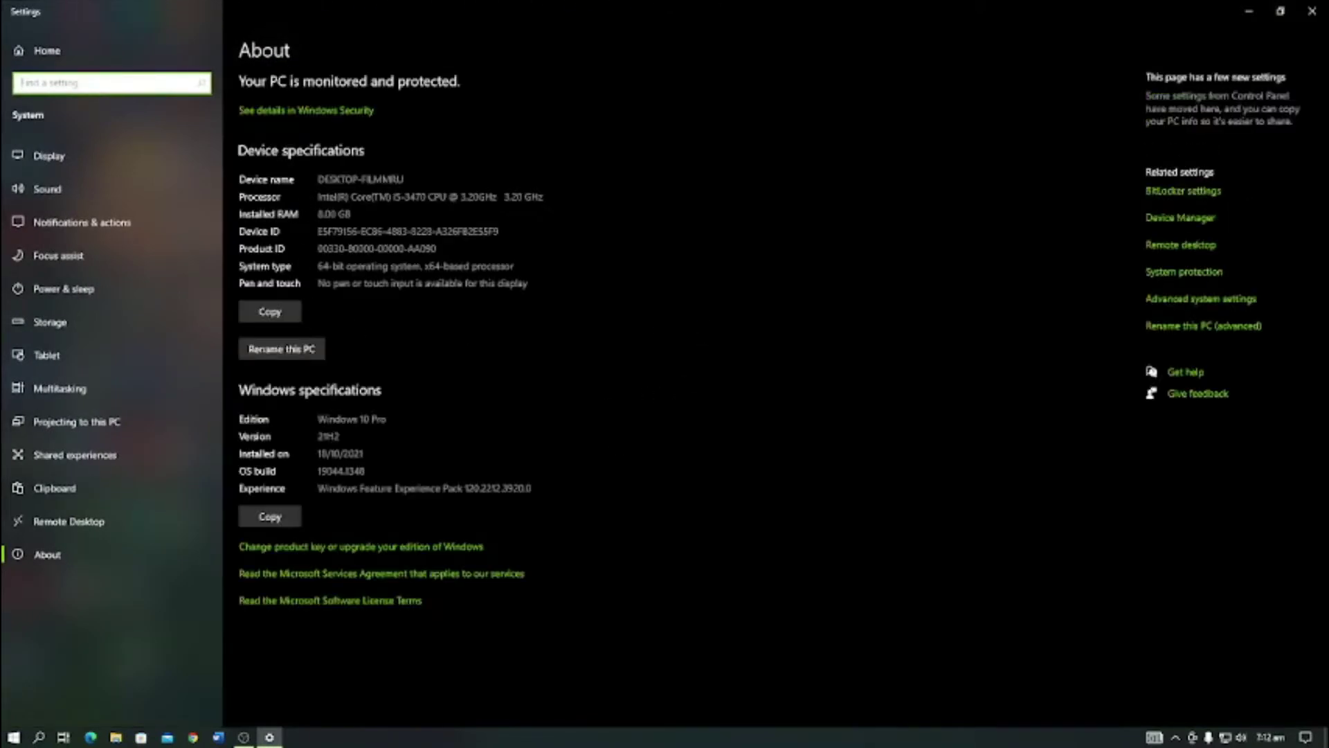
Review the PC's processor and installed RAM in the device specifications, and close the settings window.
left_click_drag(320, 196, 654, 206)
left_click(627, 223)
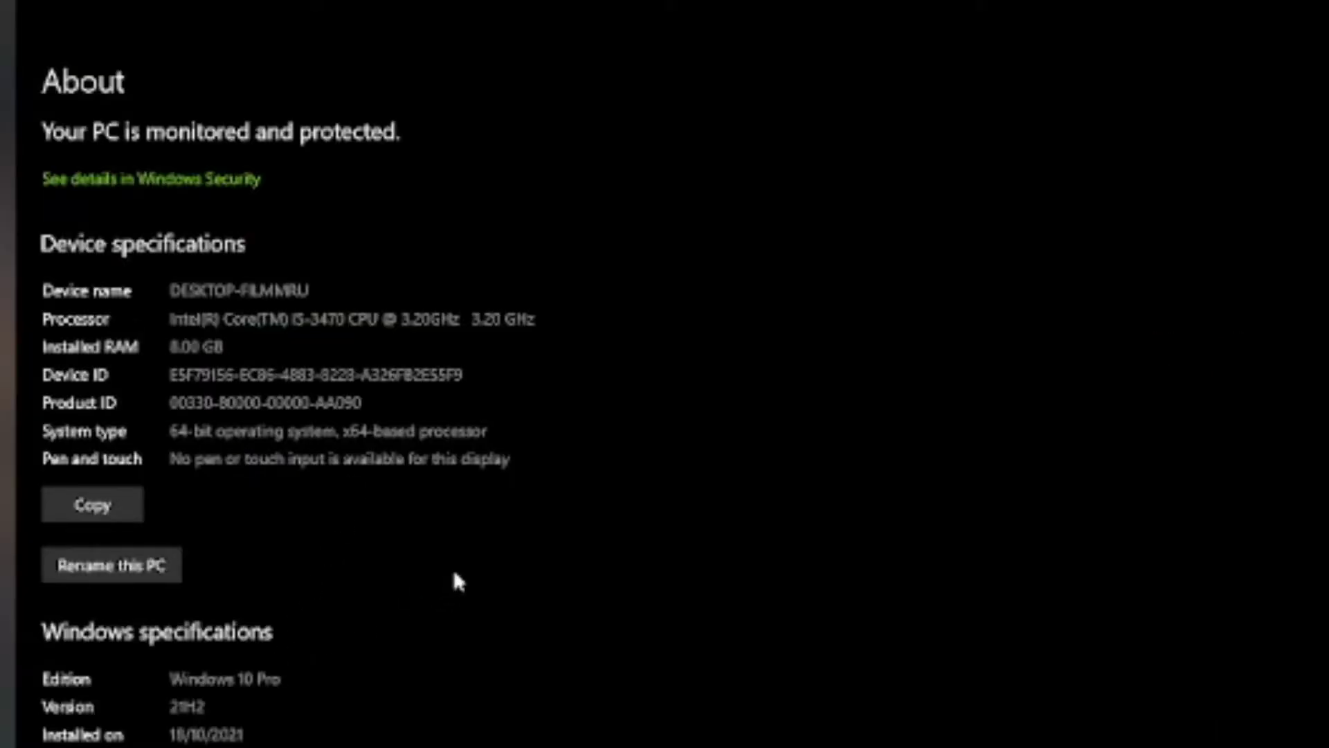
left_click(1313, 8)
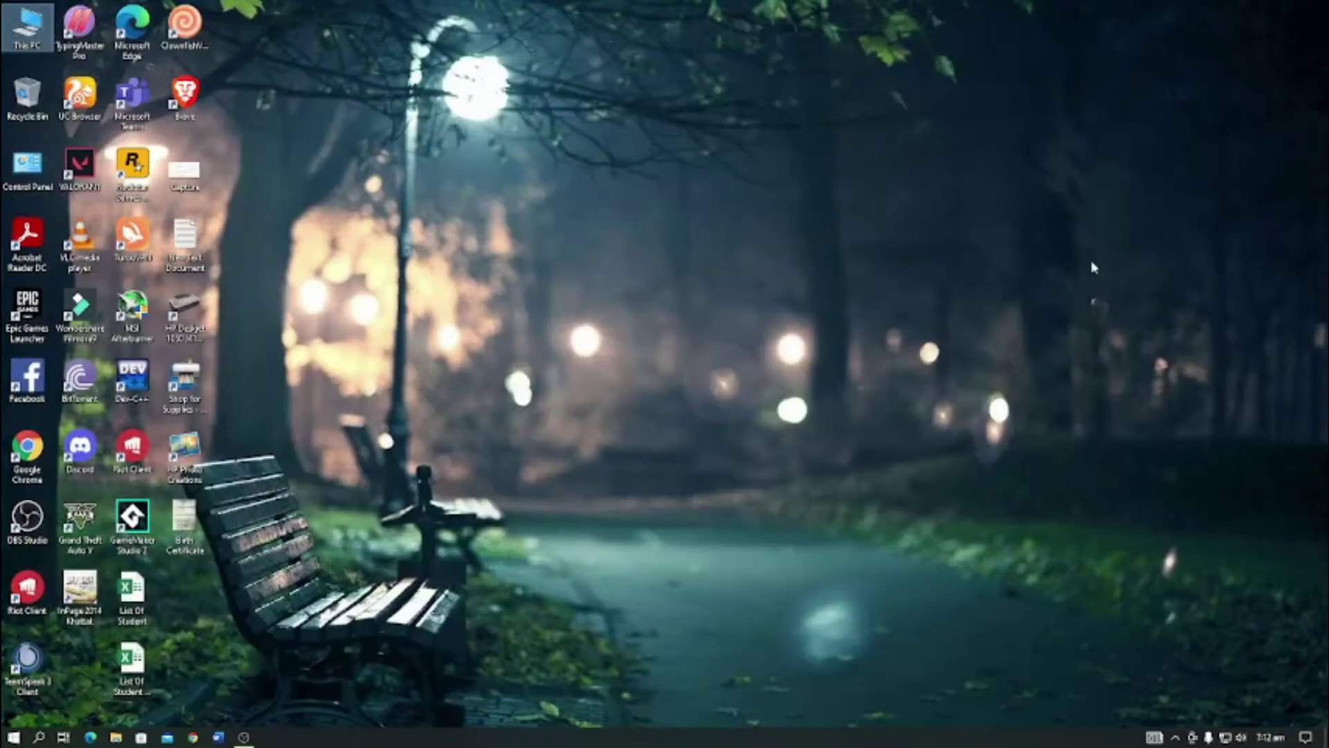
Check the graphics adapter properties for Display 1 in the advanced display settings, and close the settings window.
right_click(403, 362)
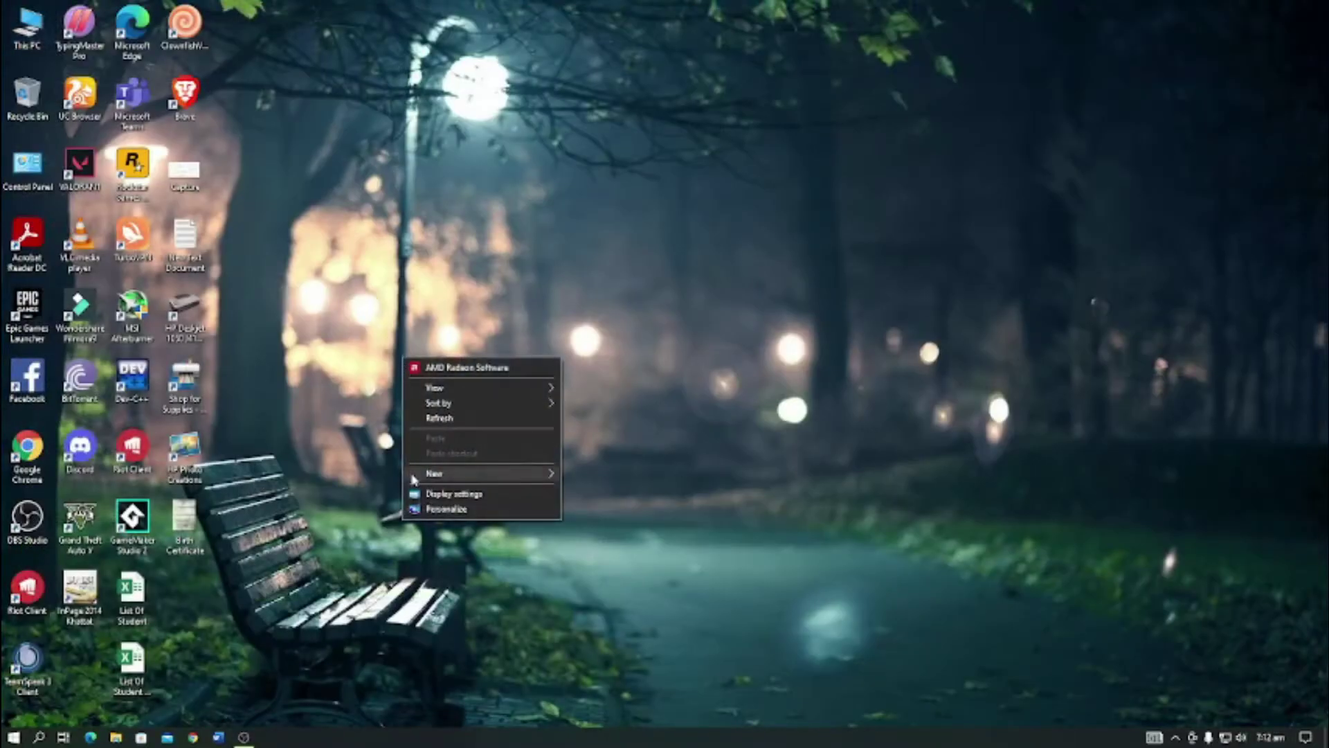
left_click(452, 495)
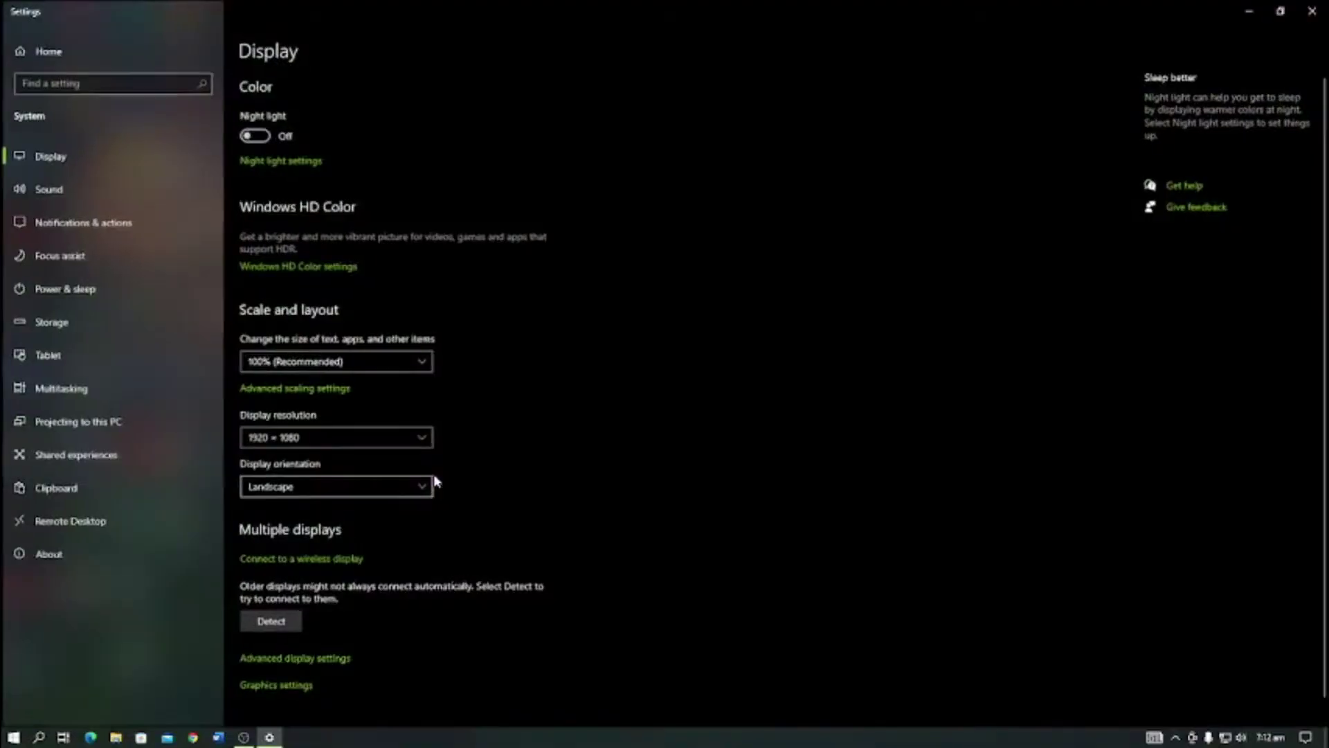
scroll(342, 662, "down", 1)
left_click(332, 637)
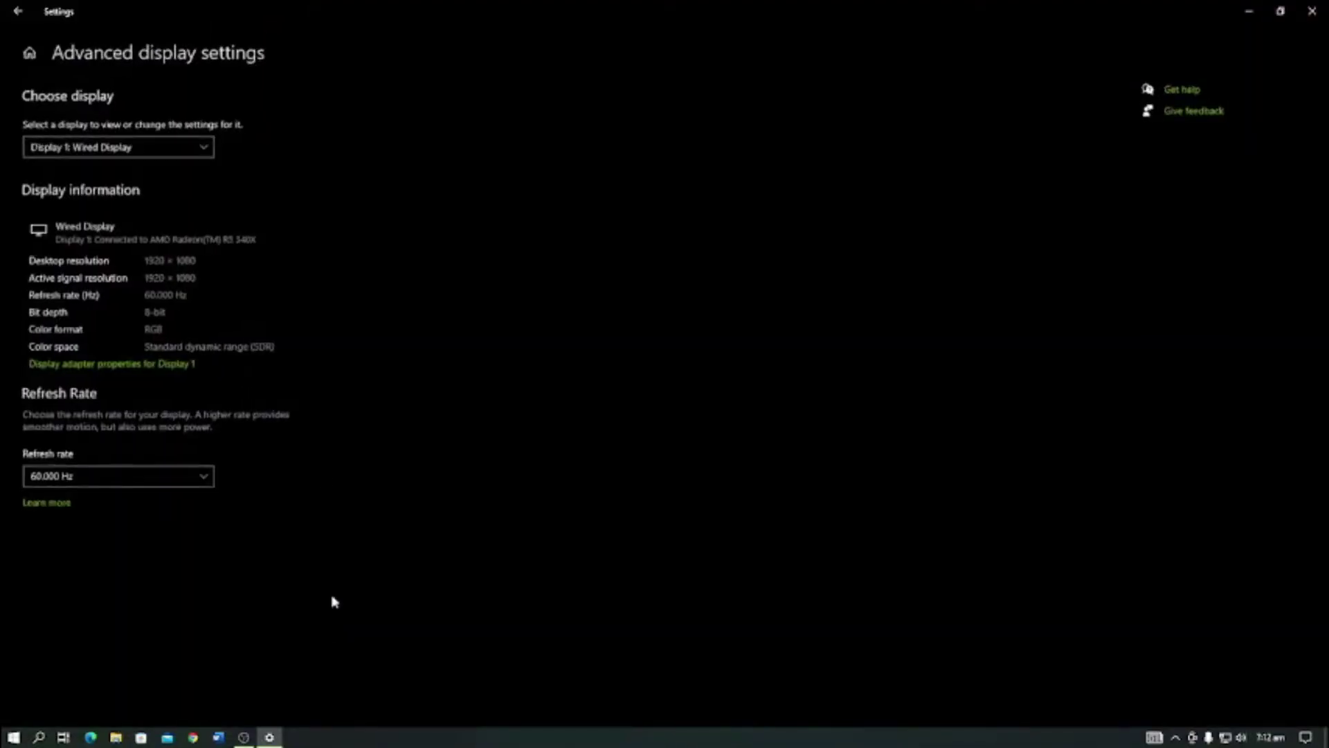
left_click(72, 367)
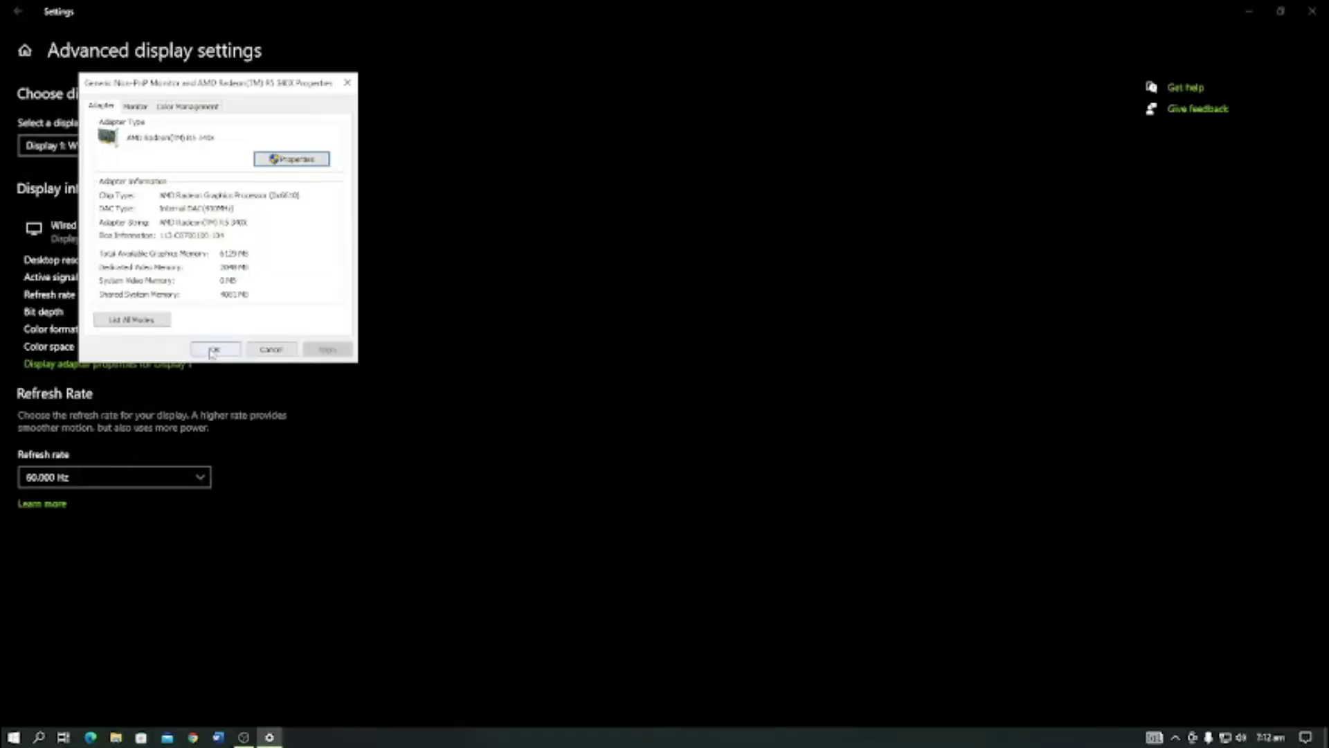
left_click(372, 605)
left_click(1311, 10)
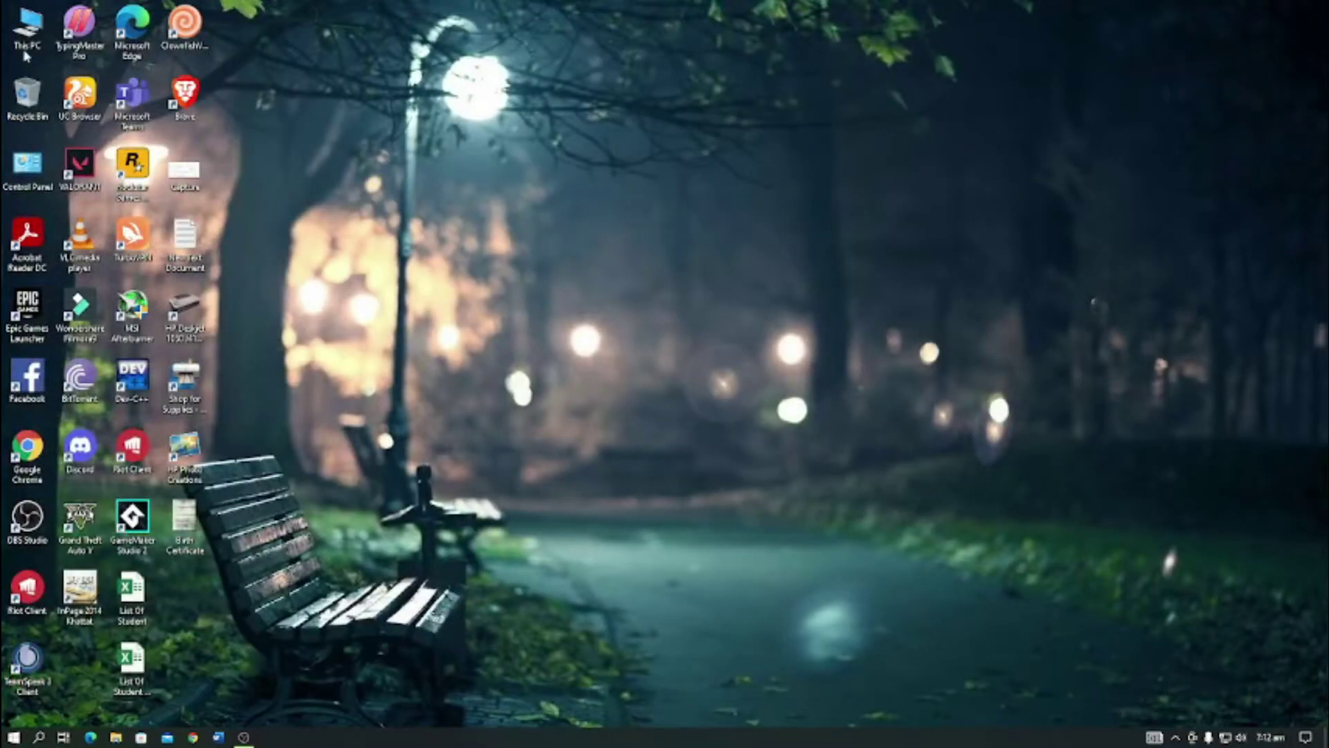
Inspect the partitions of Disk 0 and Disk 1 in Disk Management, and close Computer Management.
right_click(31, 17)
left_click(58, 82)
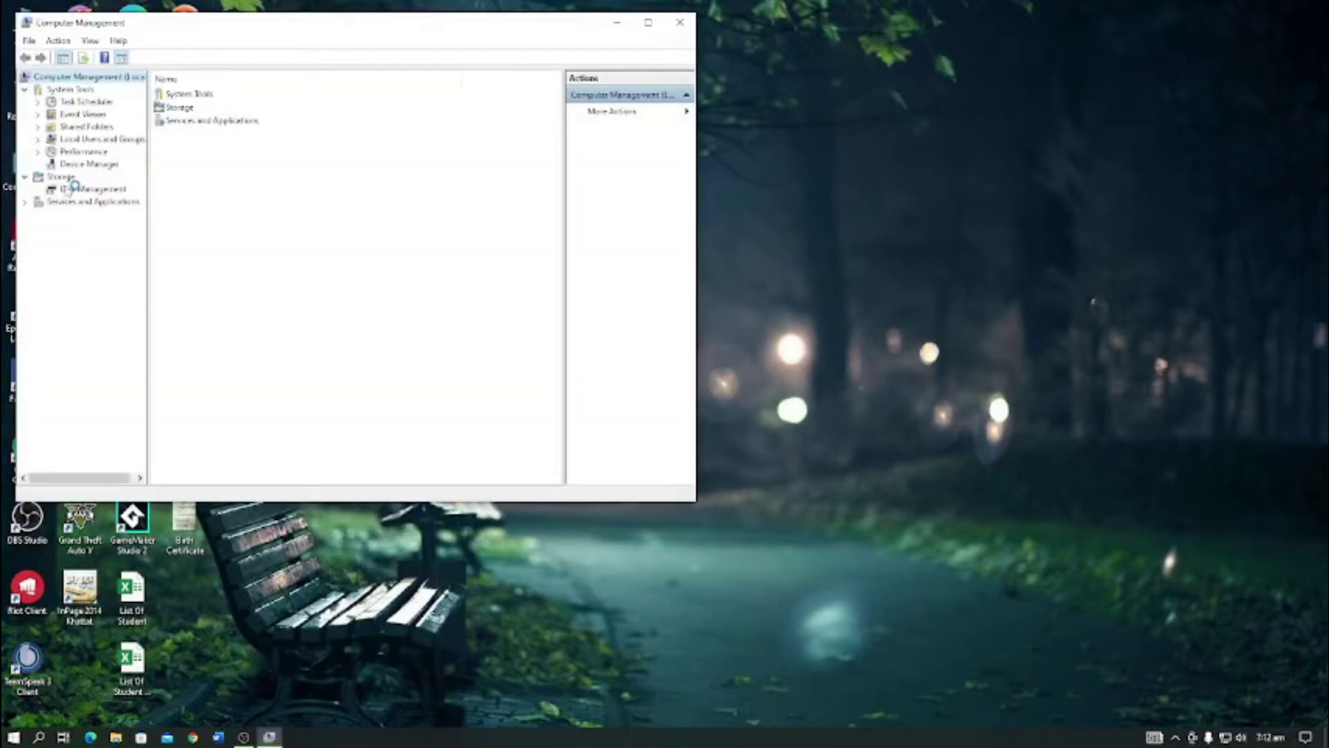
left_click(77, 190)
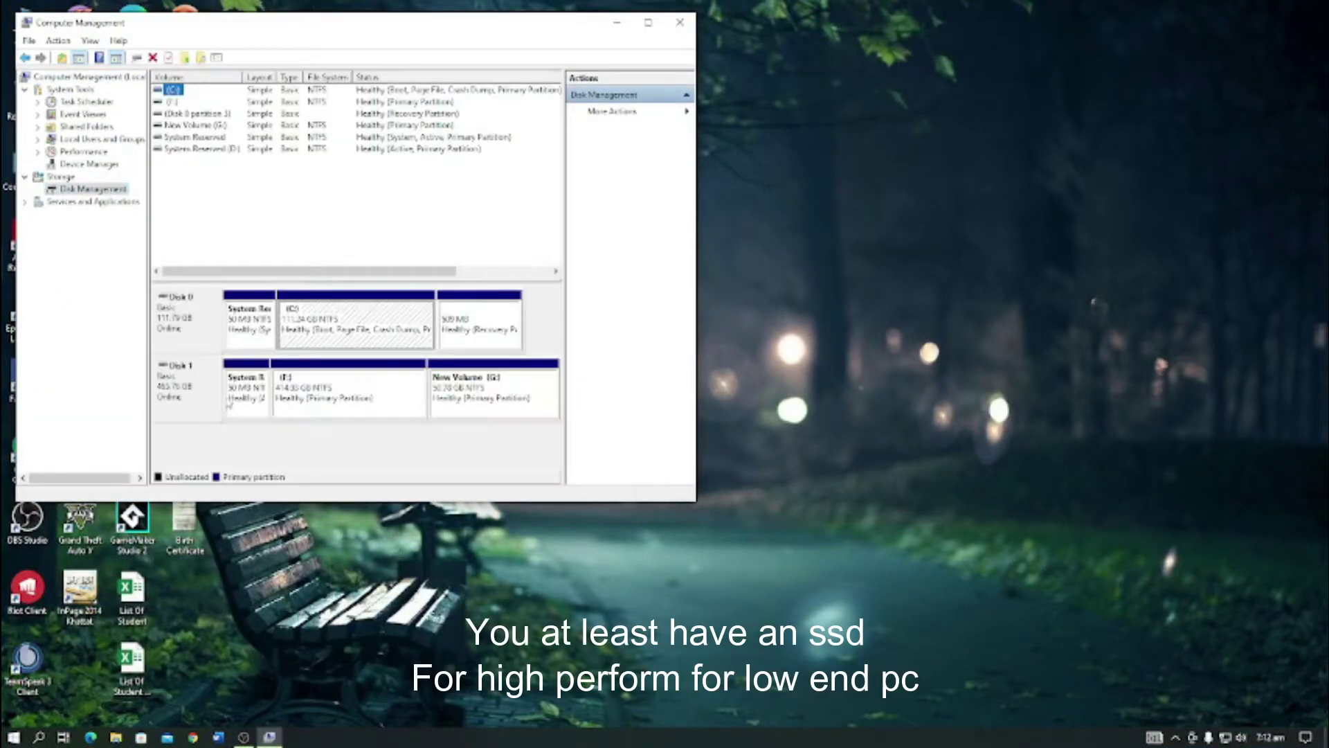
left_click(174, 299)
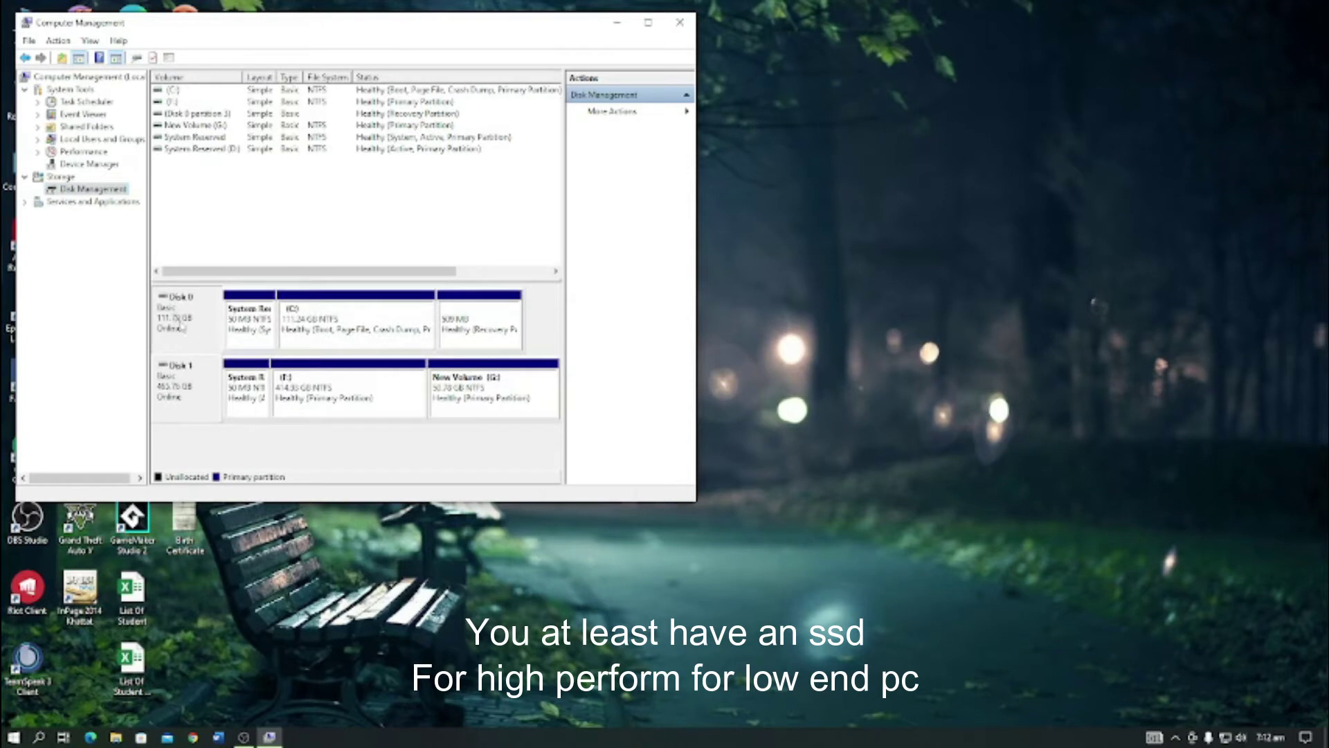
left_click(211, 400)
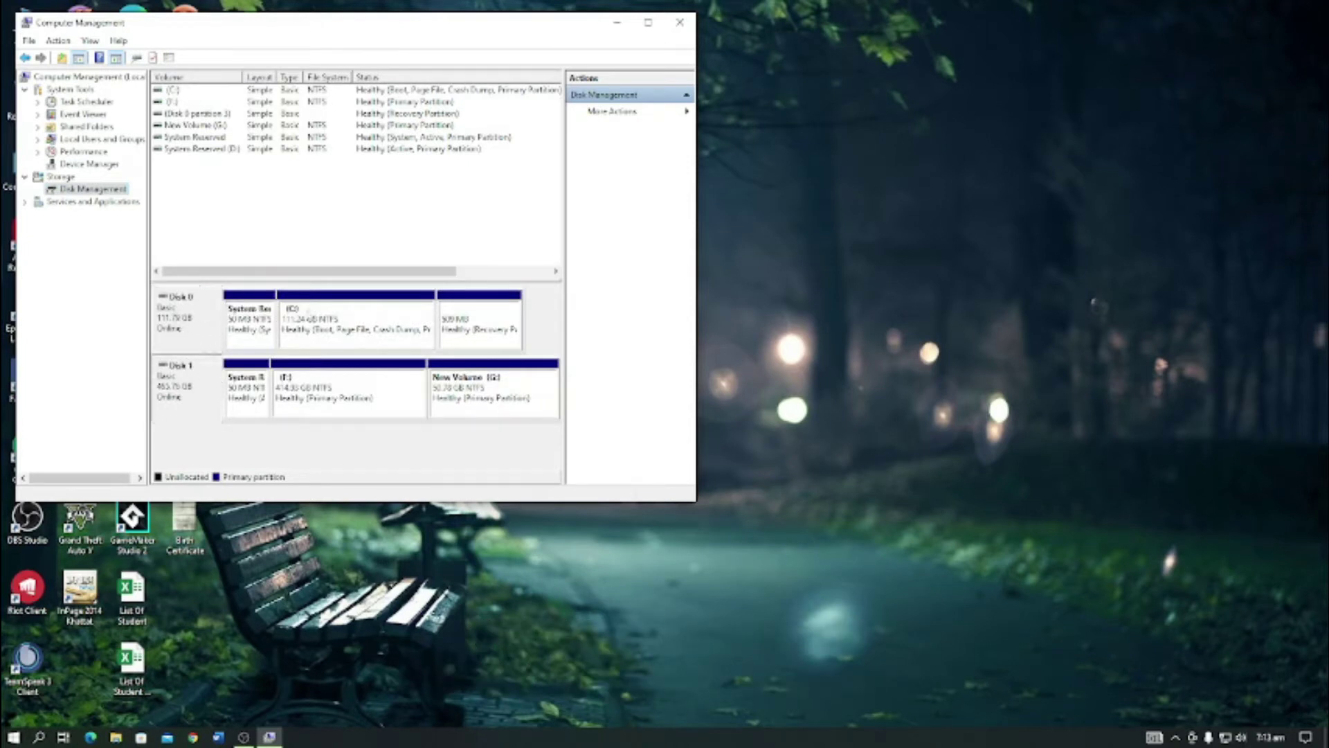
left_click(339, 337)
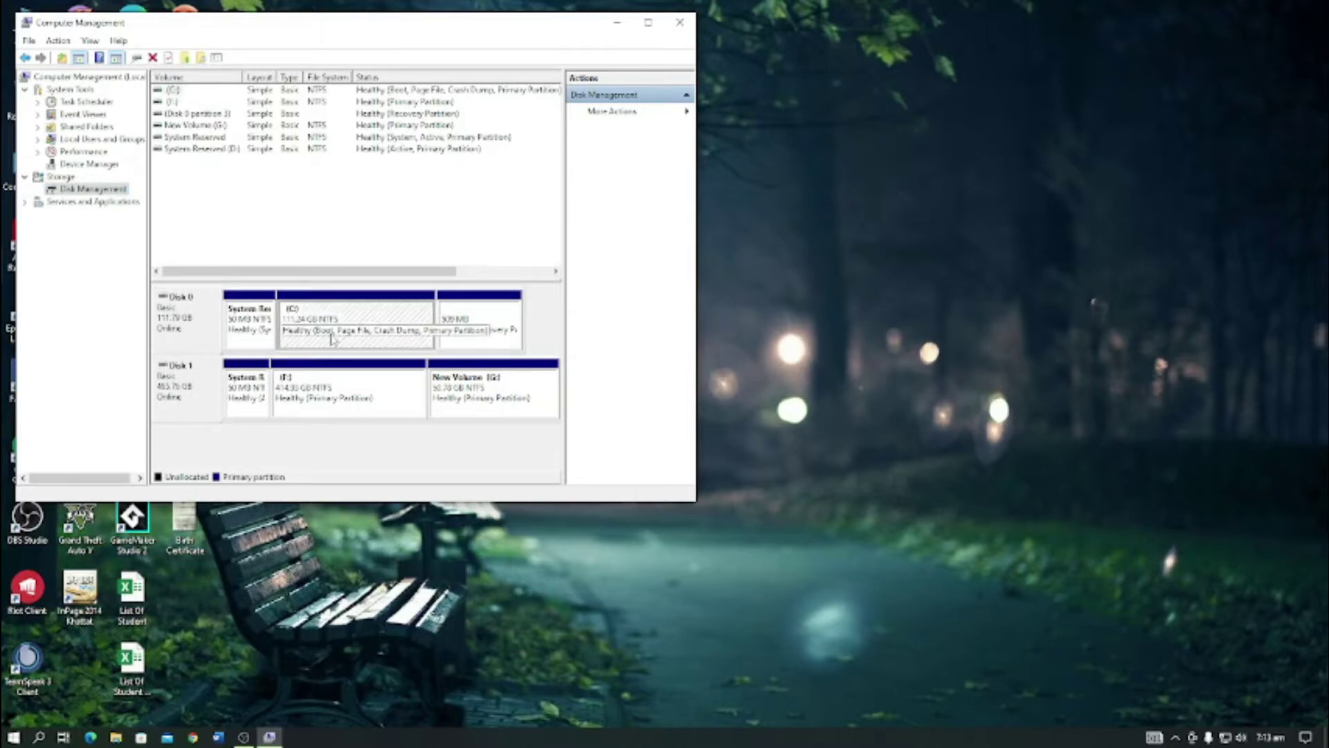
left_click(329, 398)
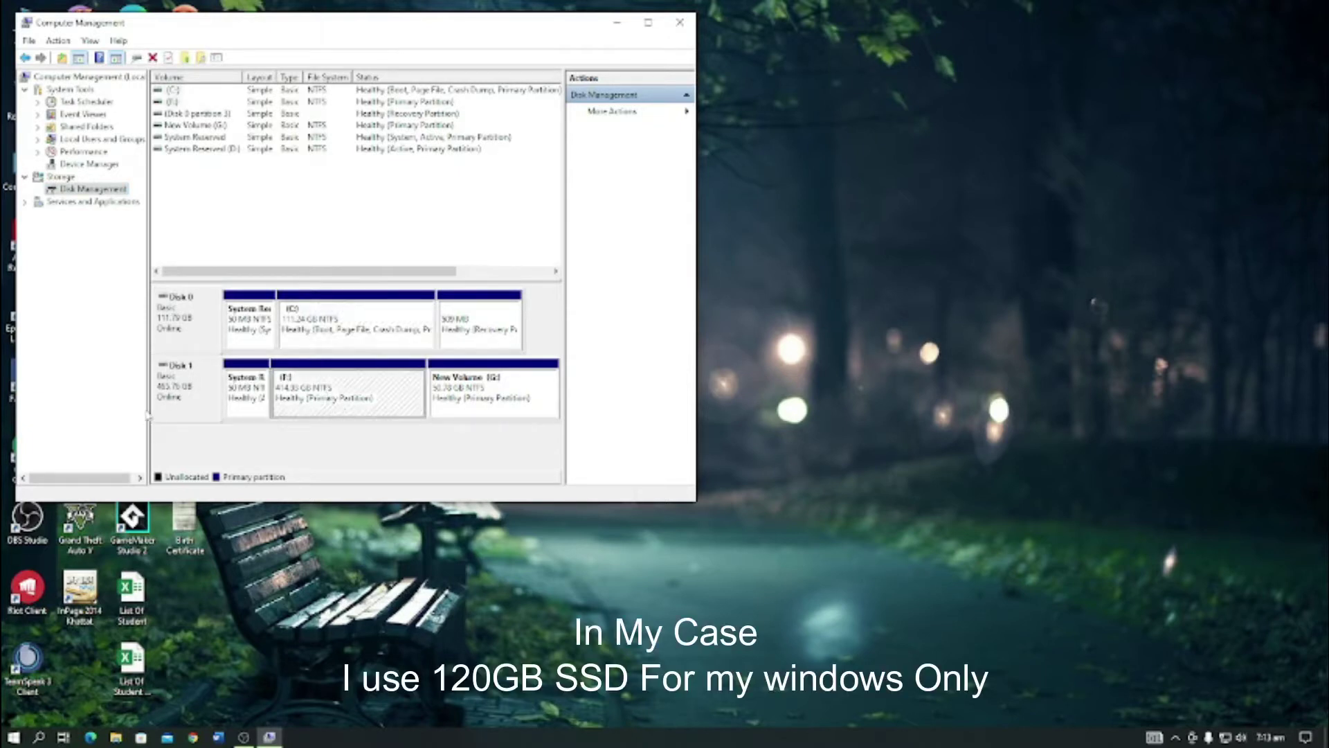
left_click(355, 332)
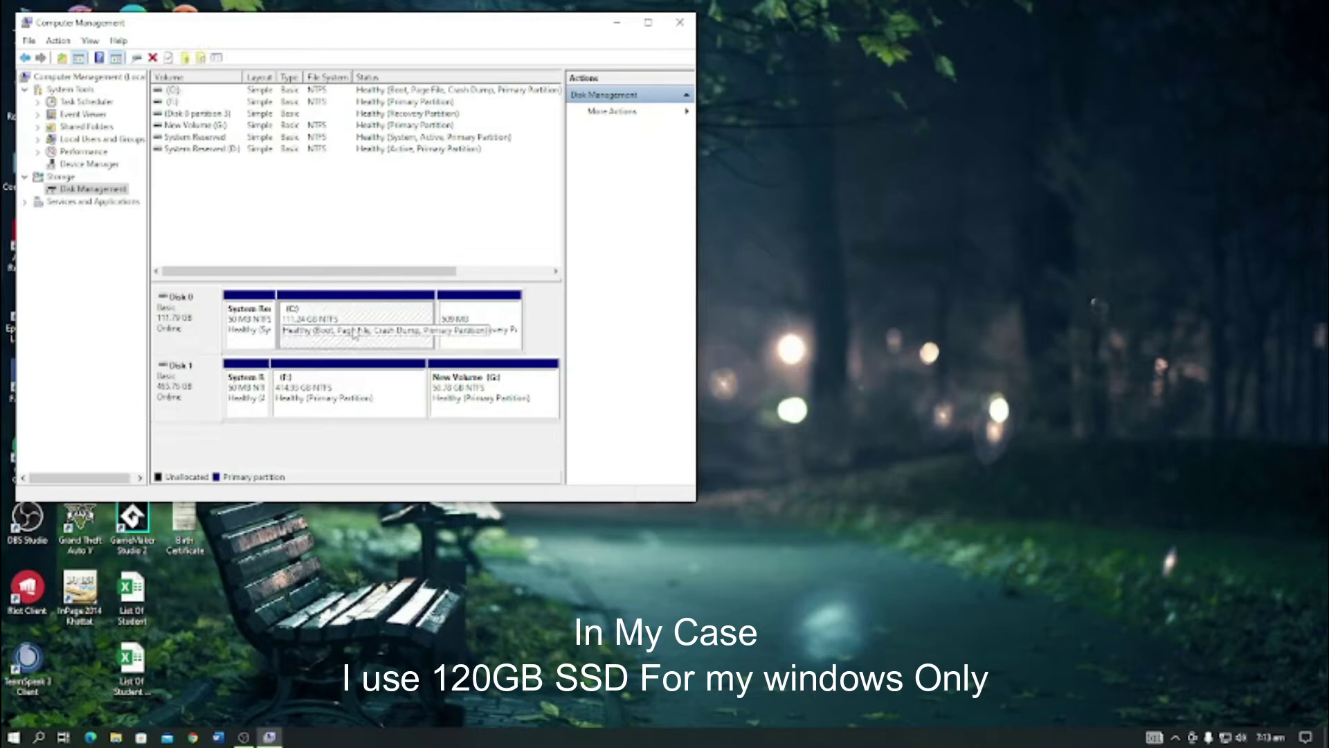
left_click(680, 23)
right_click(591, 328)
left_click(627, 392)
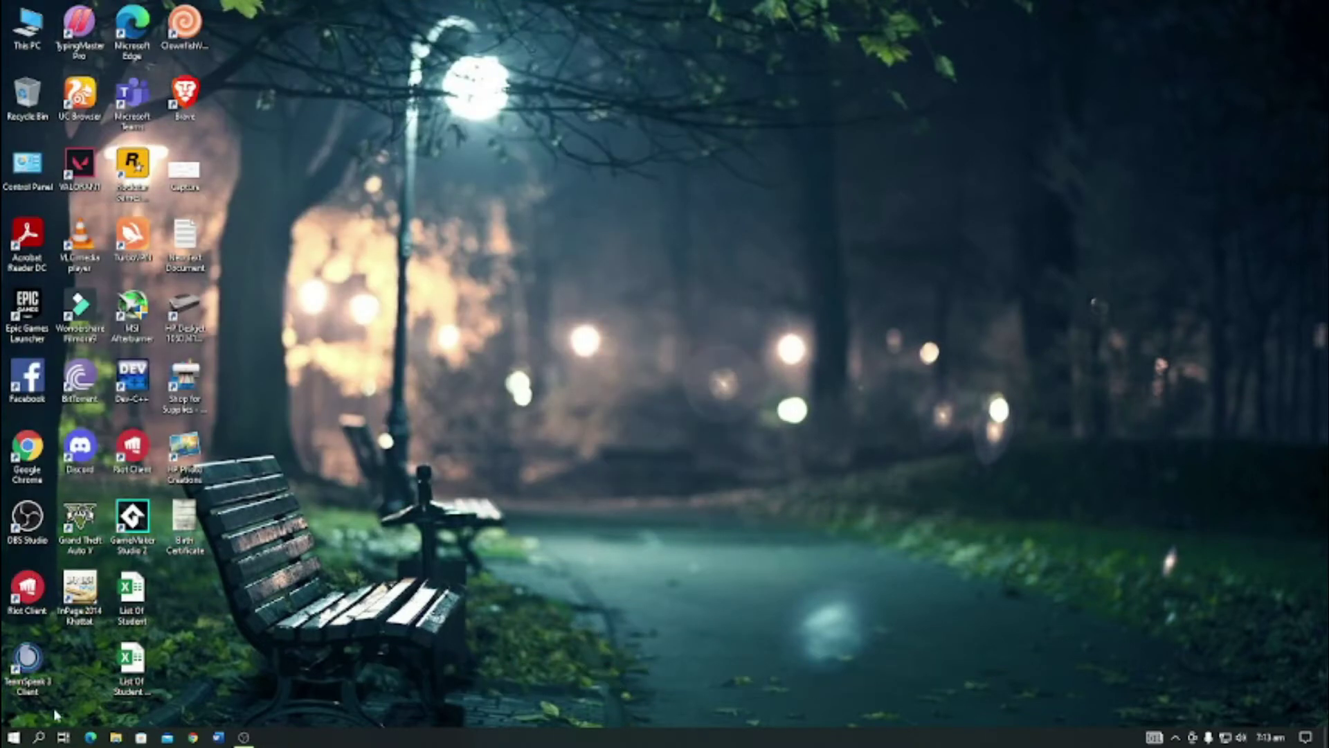
left_click(47, 737)
left_click(716, 485)
Switch to AMD Radeon Software and open the AndroidEmulator game profile.
right_click(480, 412)
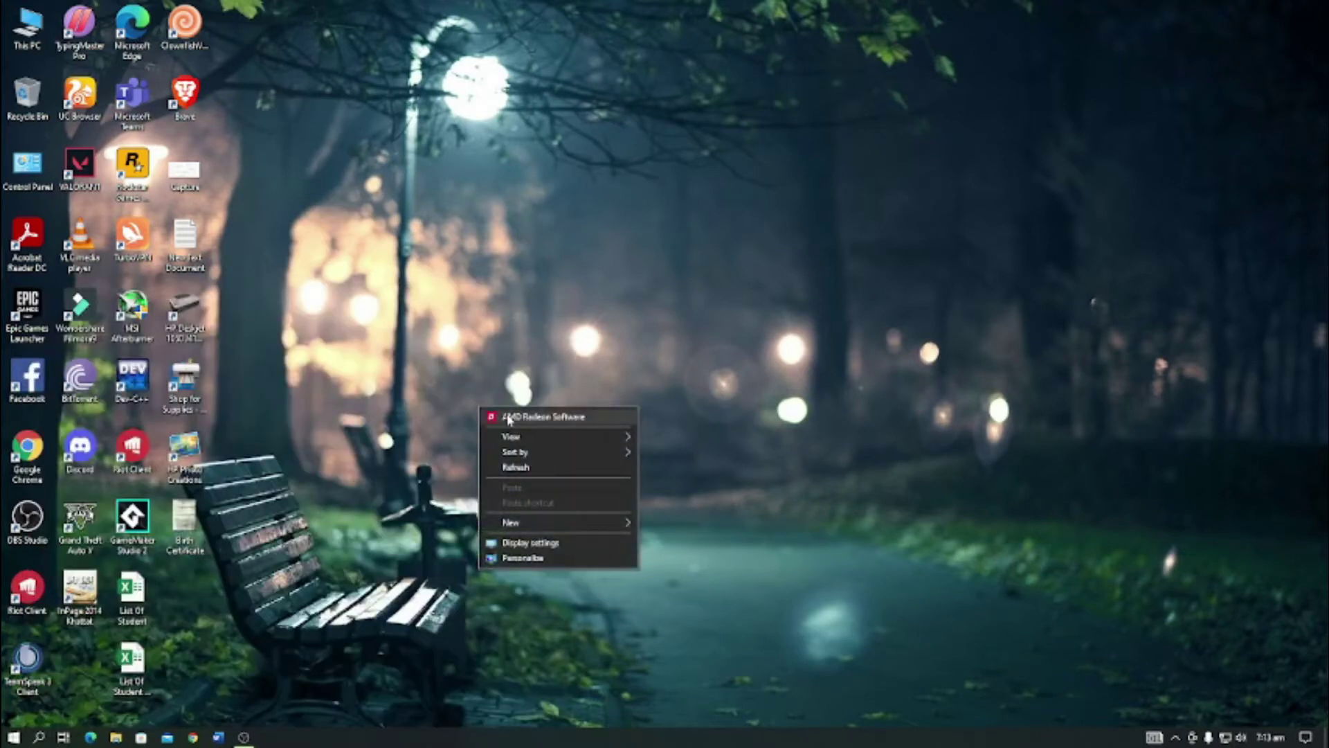
left_click(509, 417)
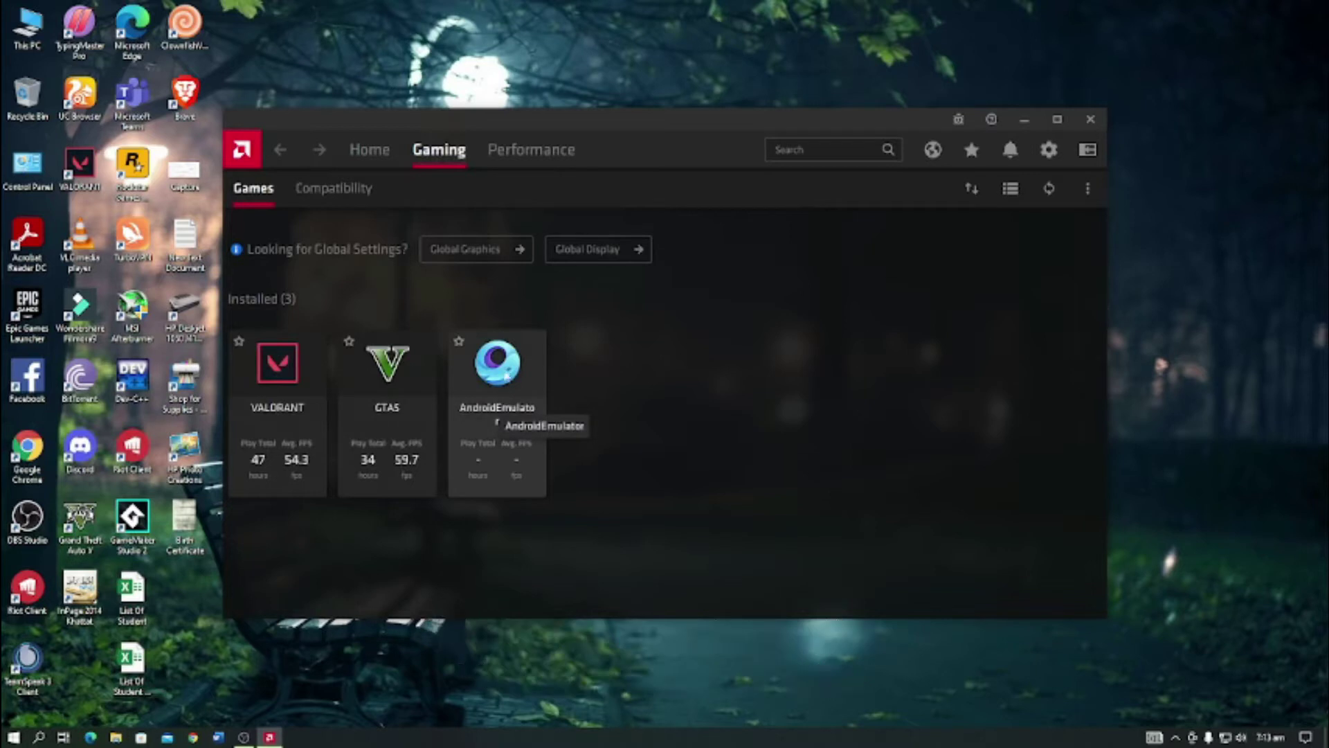
left_click(1087, 189)
left_click(556, 452)
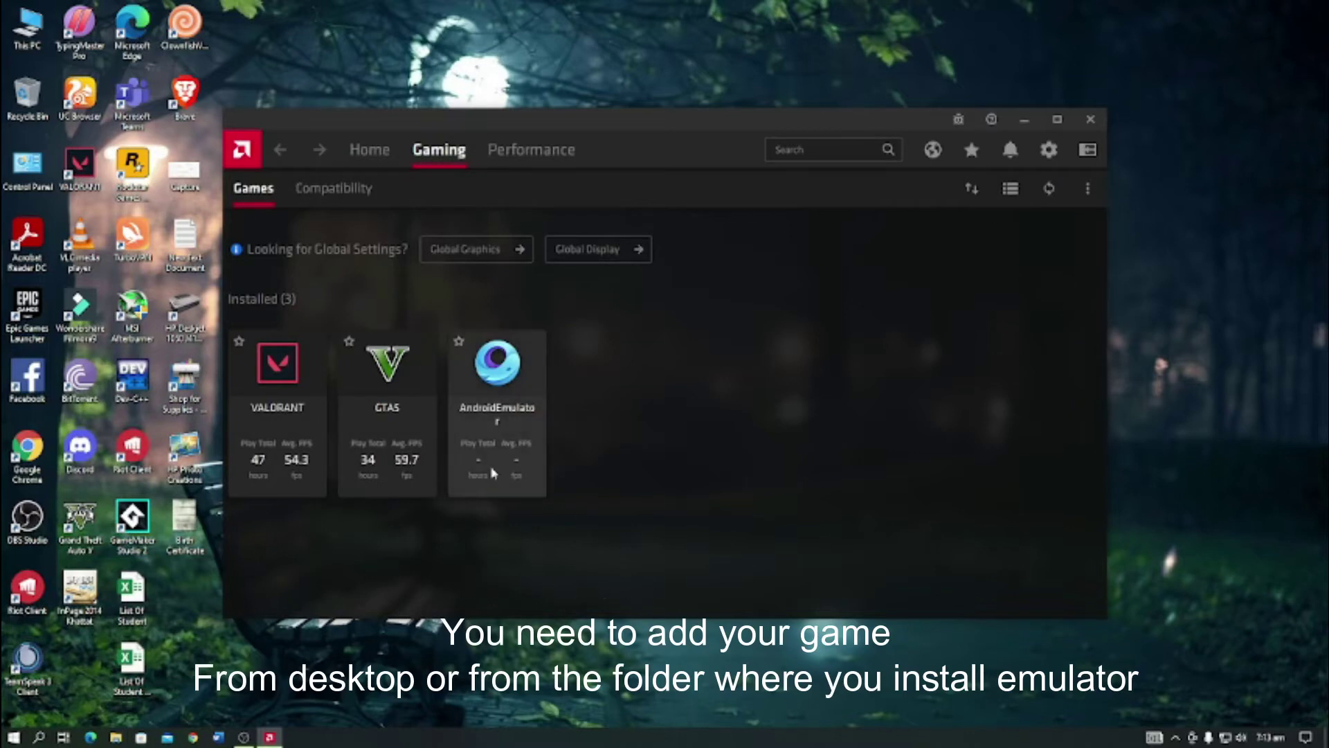
left_click(509, 372)
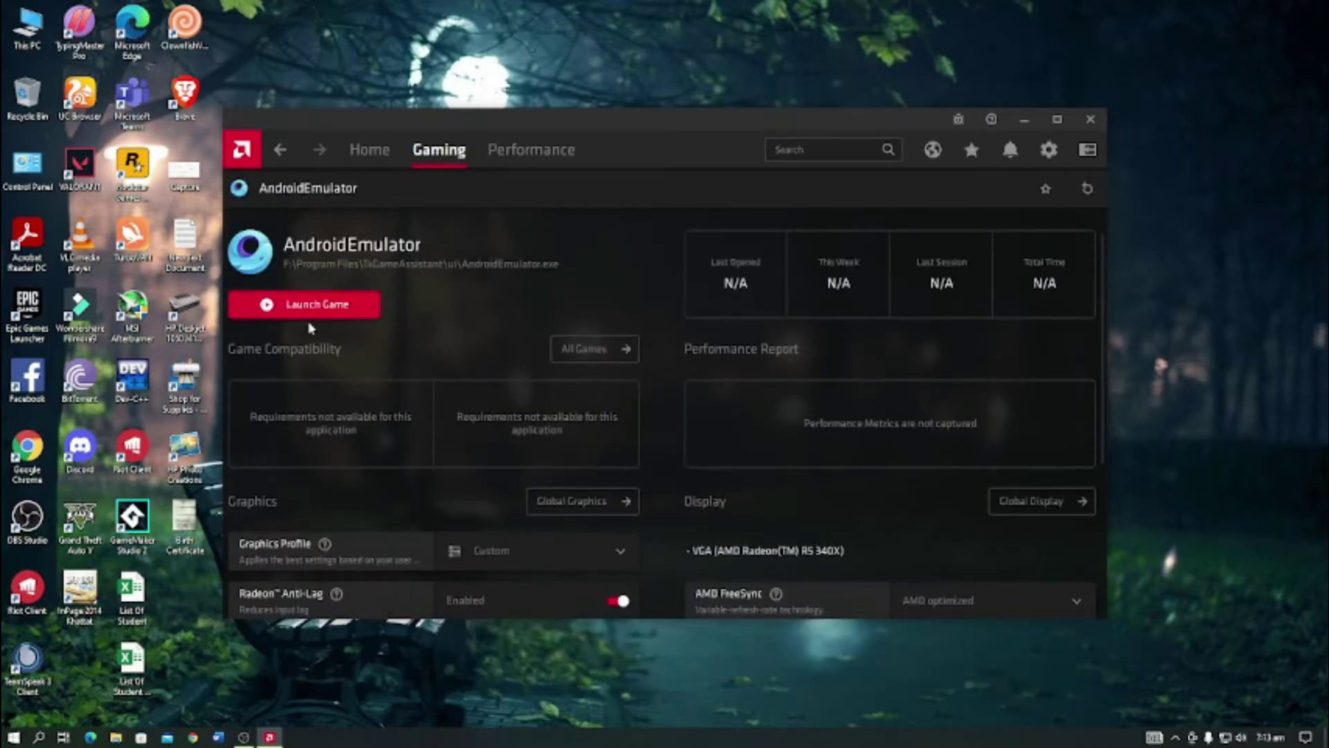
Review the AndroidEmulator profile's graphics options, including the advanced ones such as Surface Format Optimization, and close the profile window.
scroll(840, 305, "down", 3)
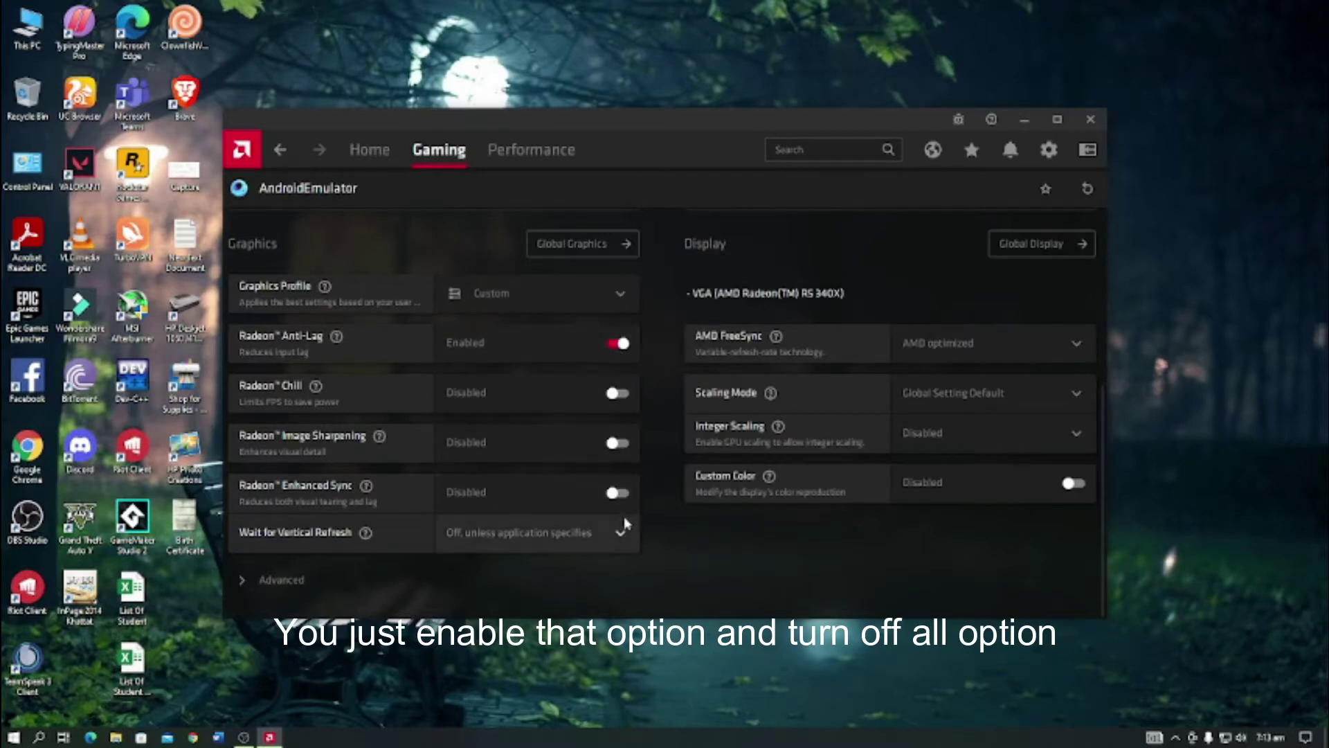
left_click(276, 589)
scroll(547, 485, "down", 5)
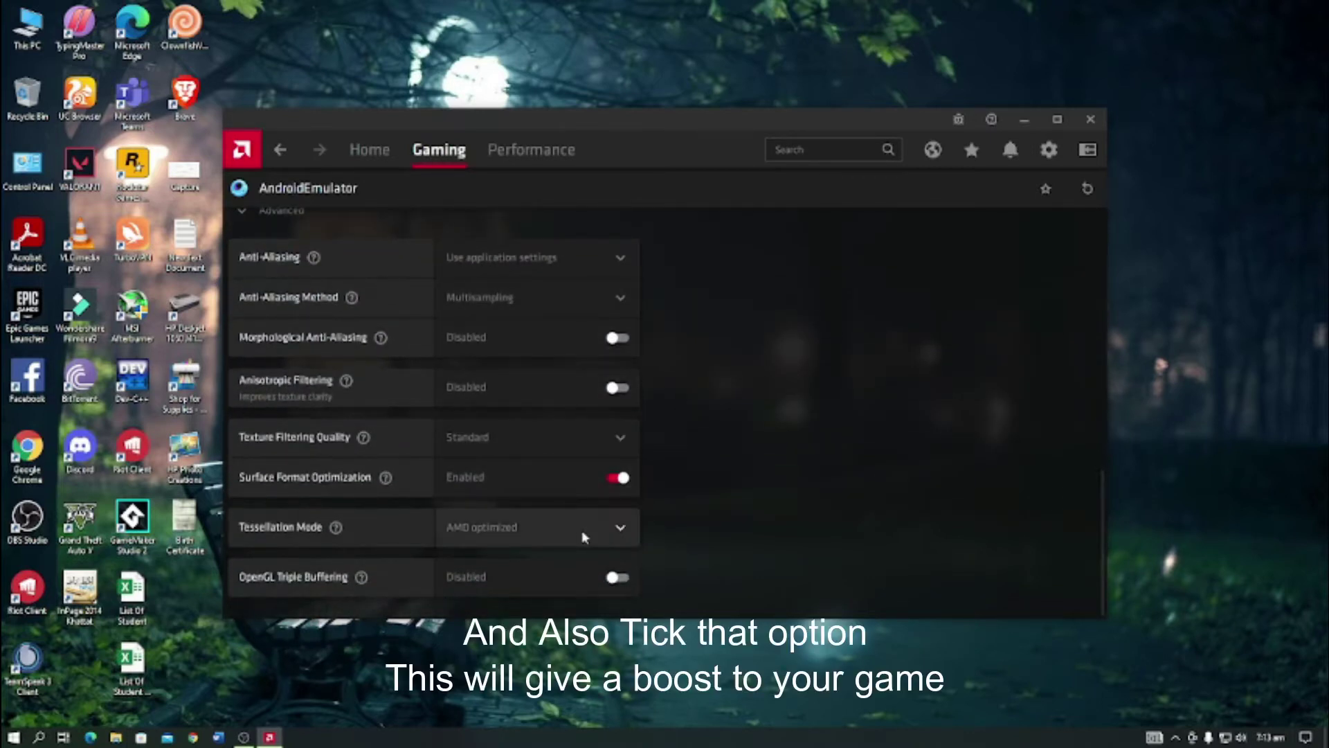
scroll(585, 534, "up", 5)
scroll(583, 474, "up", 5)
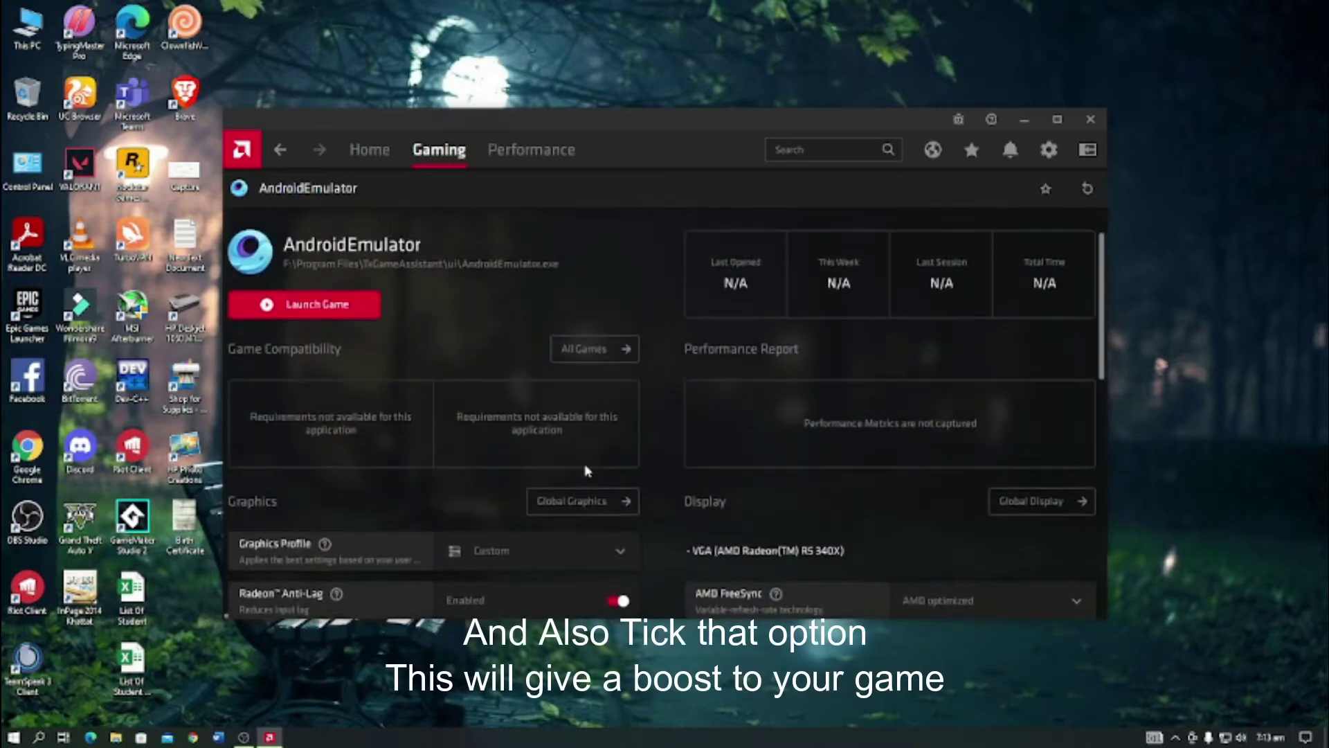
scroll(585, 470, "down", 7)
scroll(586, 471, "down", 4)
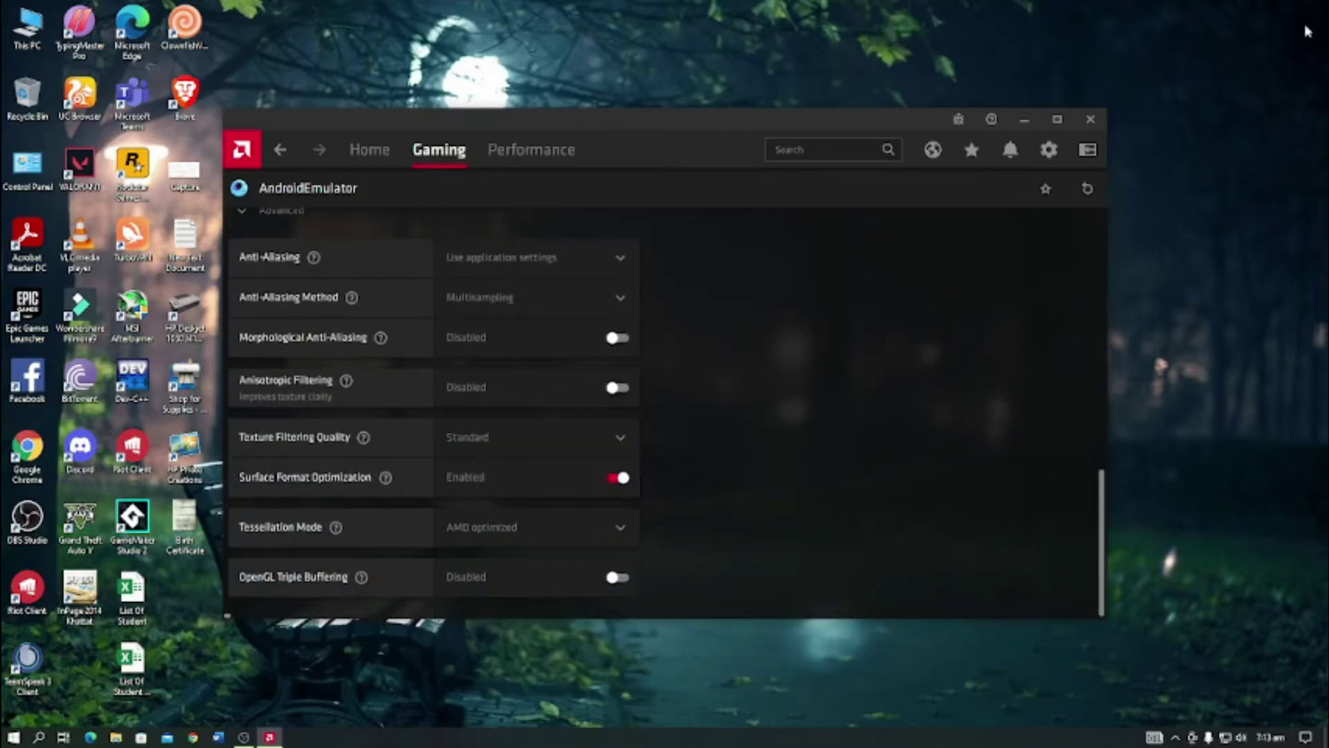
left_click(1090, 120)
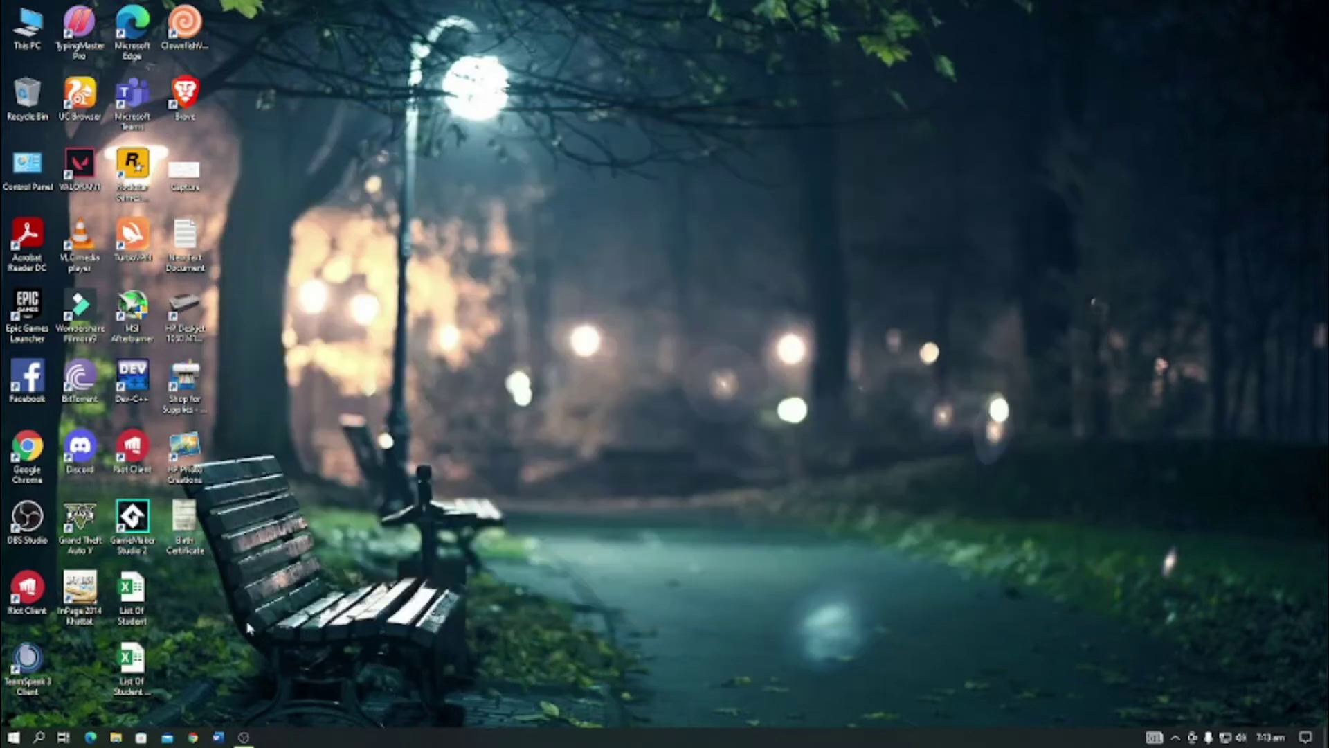
Launch GameLoop and open the PUBG MOBILE game page.
left_click(38, 738)
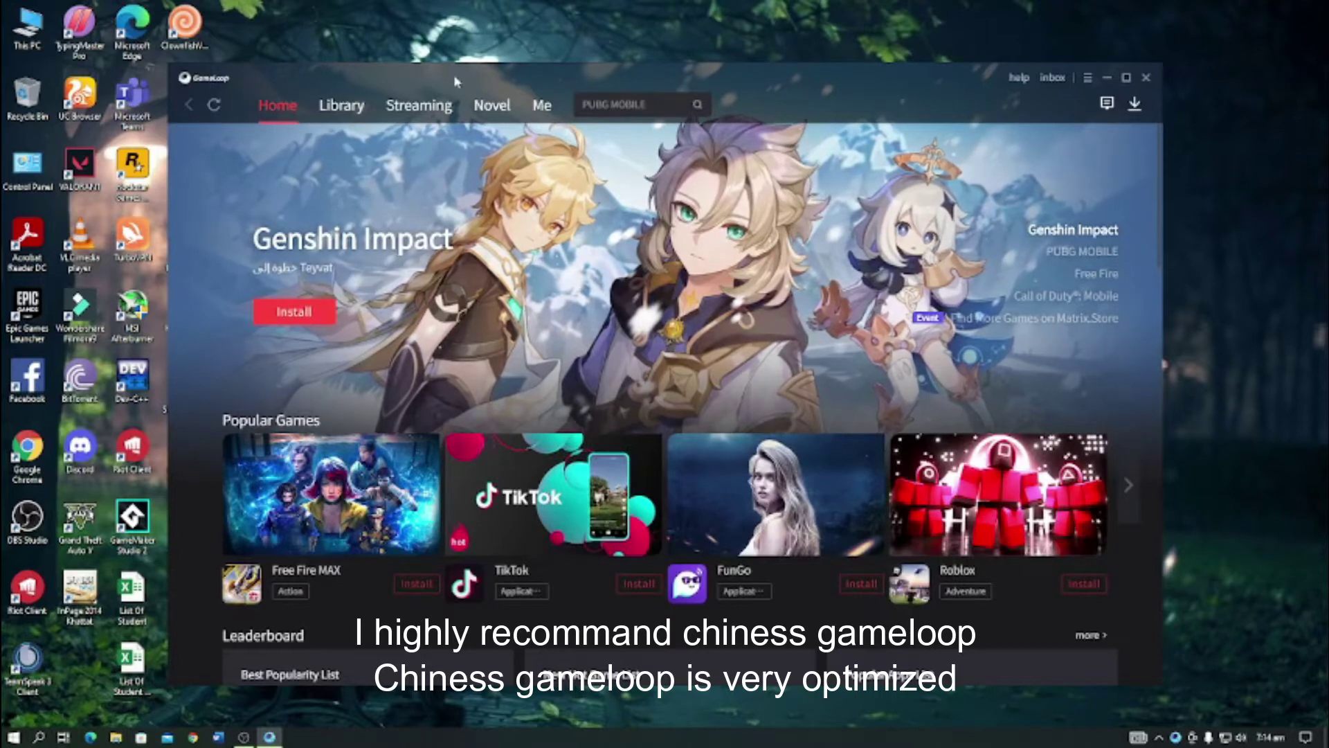
mouse_move(251, 84)
left_mouse_down()
mouse_move(205, 87)
mouse_move(257, 88)
left_mouse_up()
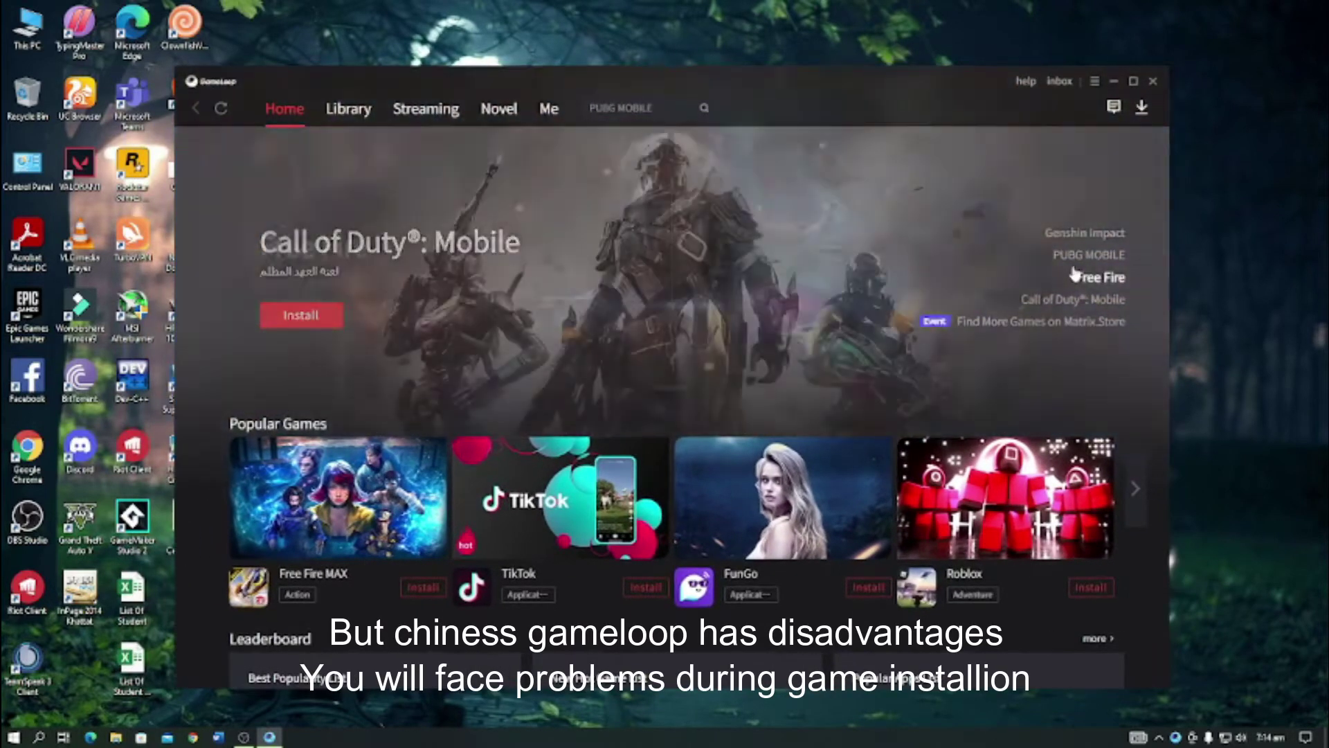
left_click(1044, 300)
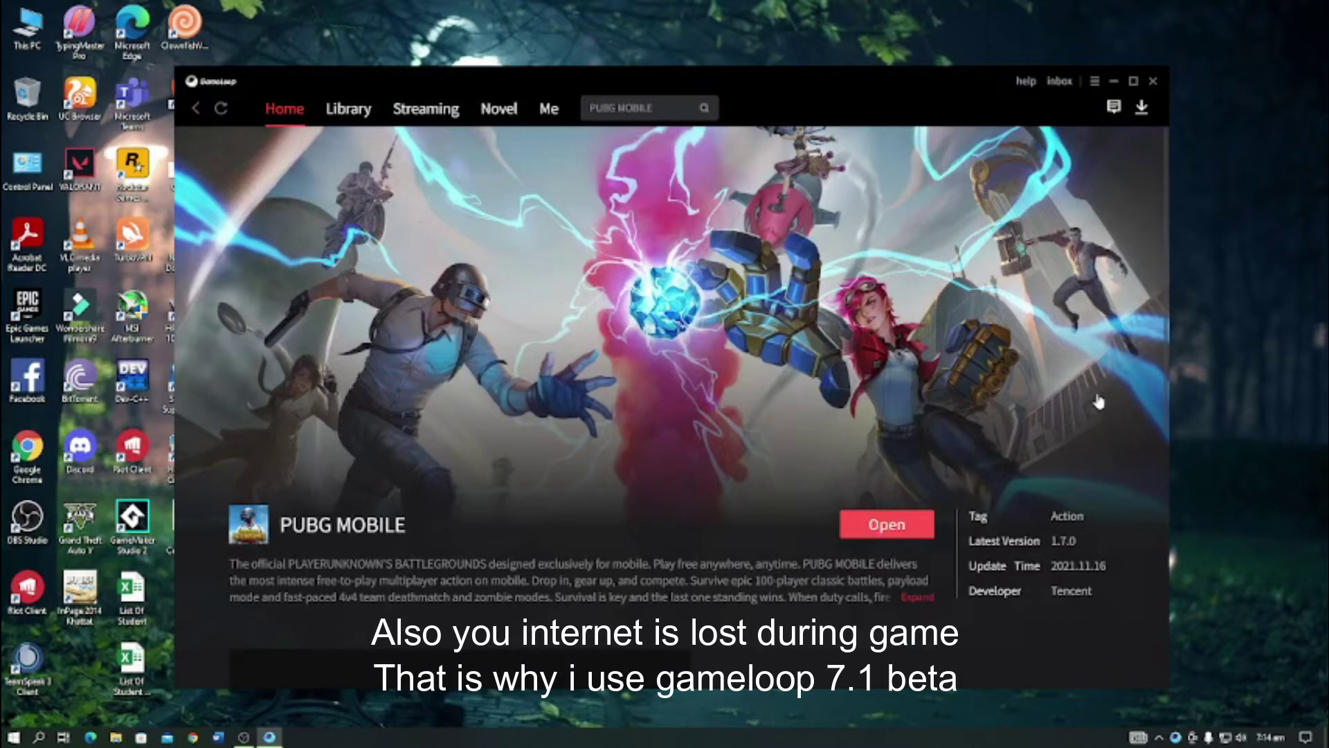
Open GameLoop's engine settings and set anti-aliasing to Off.
left_click(1094, 81)
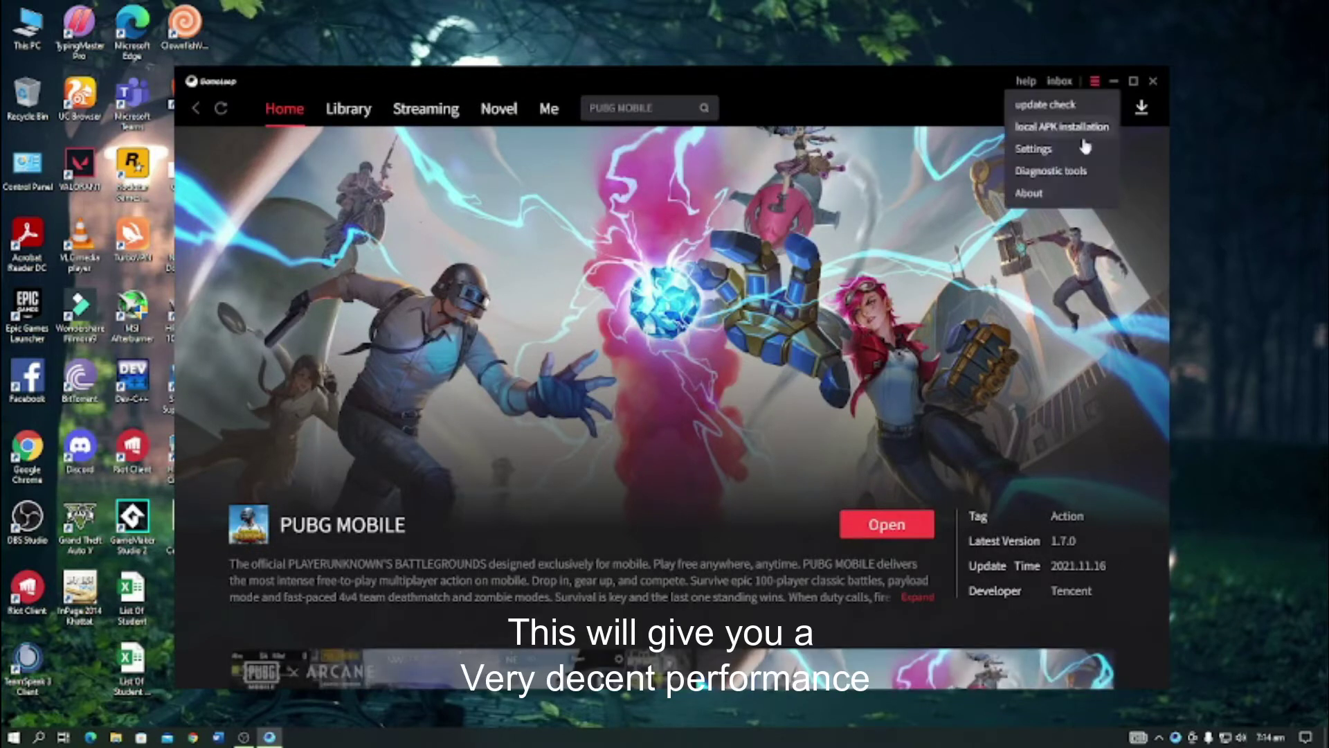
left_click(1057, 157)
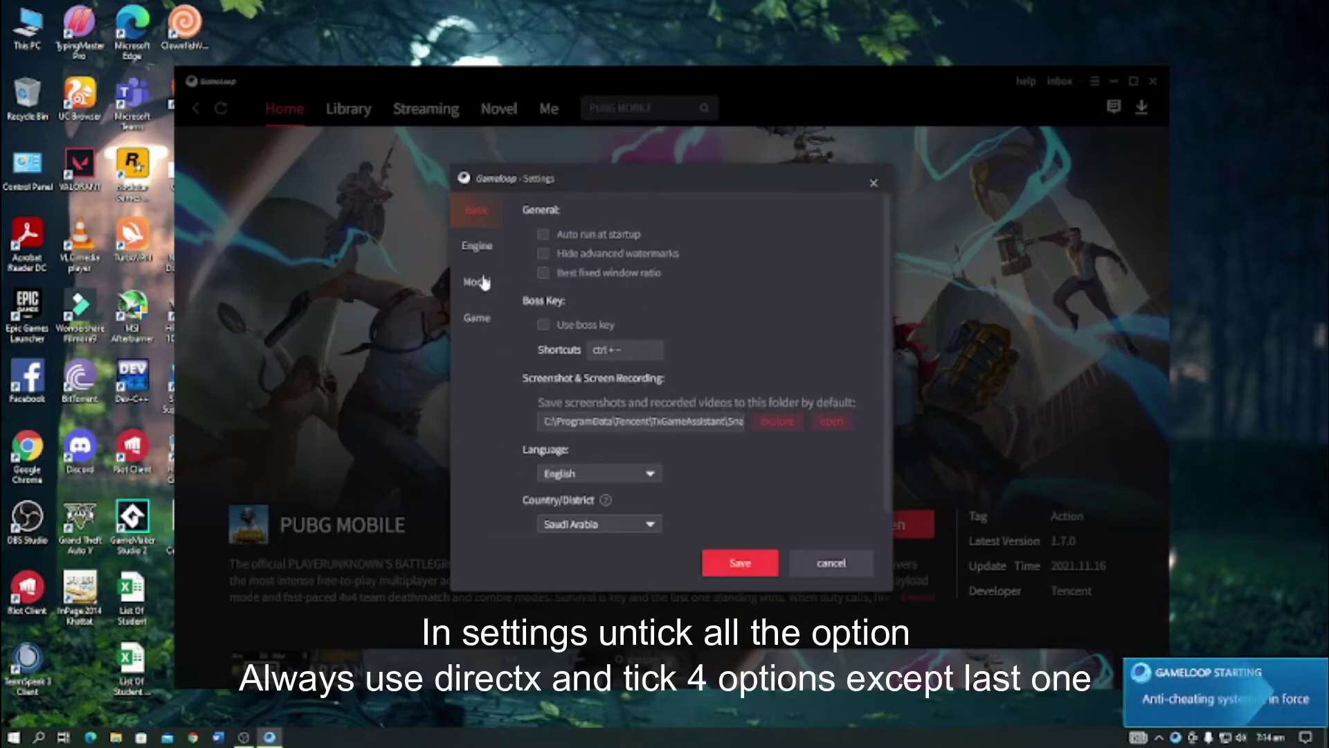
left_click(488, 249)
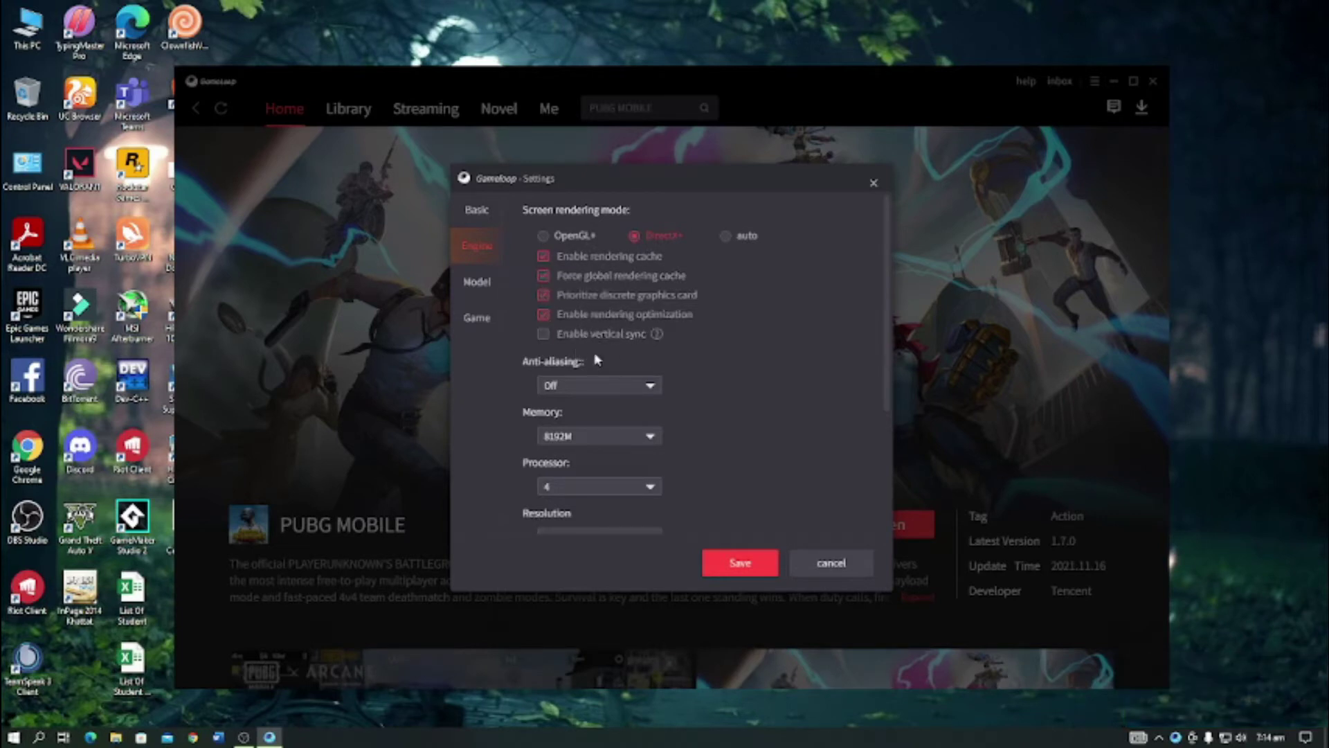
left_click(599, 385)
left_click(682, 407)
scroll(748, 421, "down", 3)
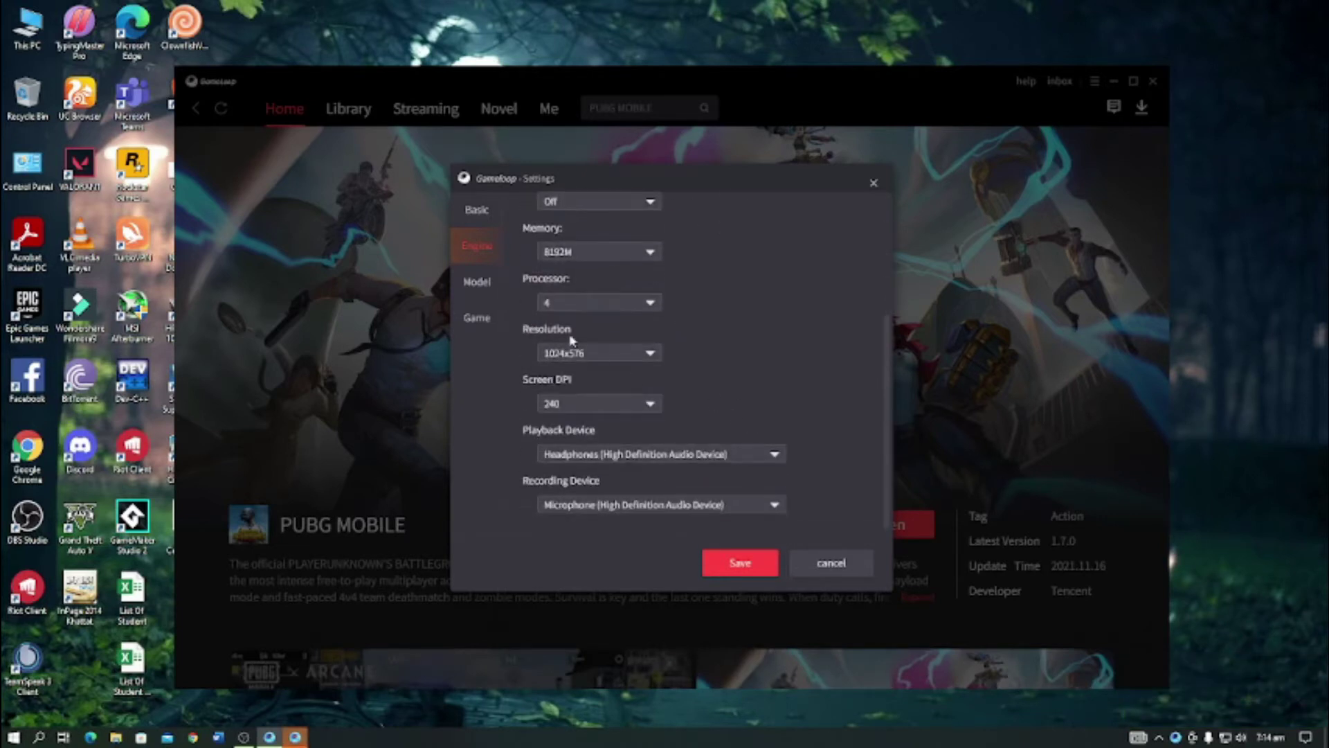
Set the emulator engine's memory to 8192M.
left_click(569, 253)
scroll(606, 339, "down", 2)
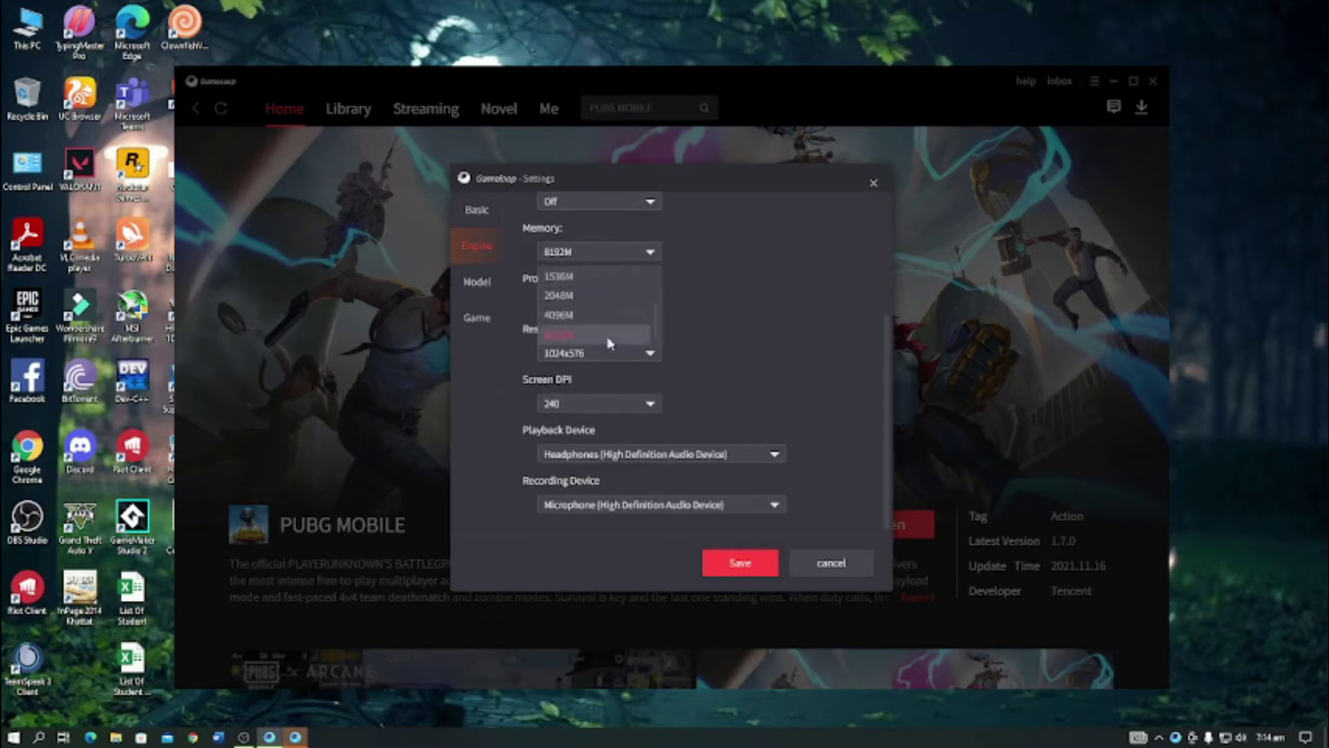
left_click(607, 343)
Set the emulator's resolution to 1024x576 and its screen DPI to 240.
left_click(612, 354)
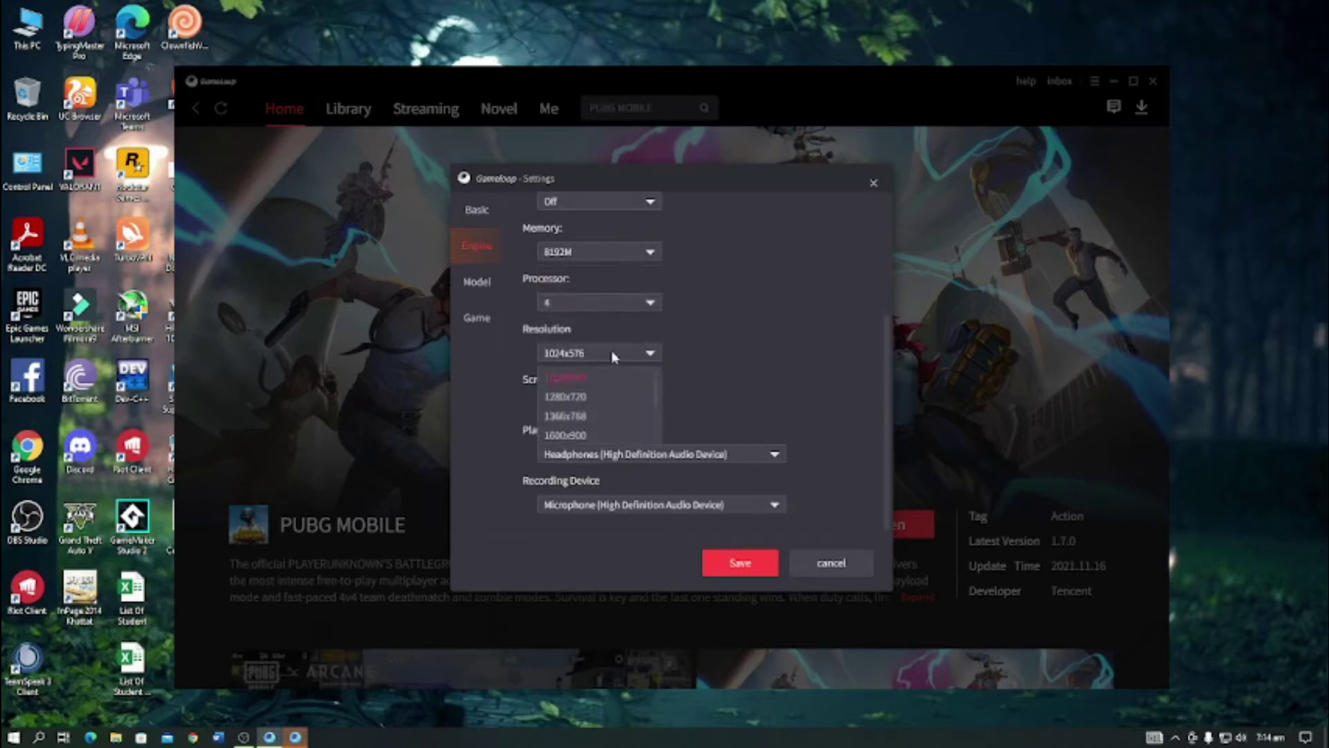
left_click(585, 380)
left_click(650, 403)
left_click(620, 419)
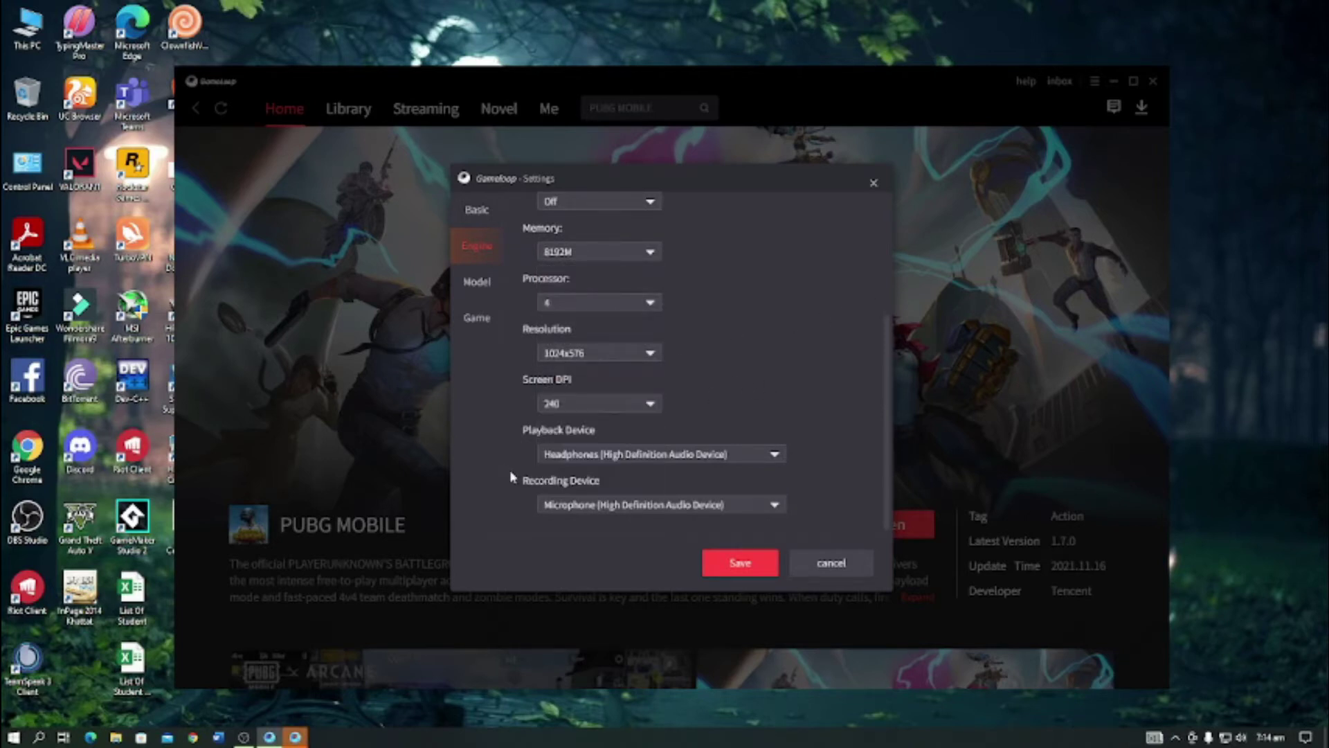
left_click(564, 418)
left_click(866, 381)
Set the emulator's custom phone model to Common model with ROG 2 (Support some games at 90 FPS).
left_click(476, 285)
left_click(590, 235)
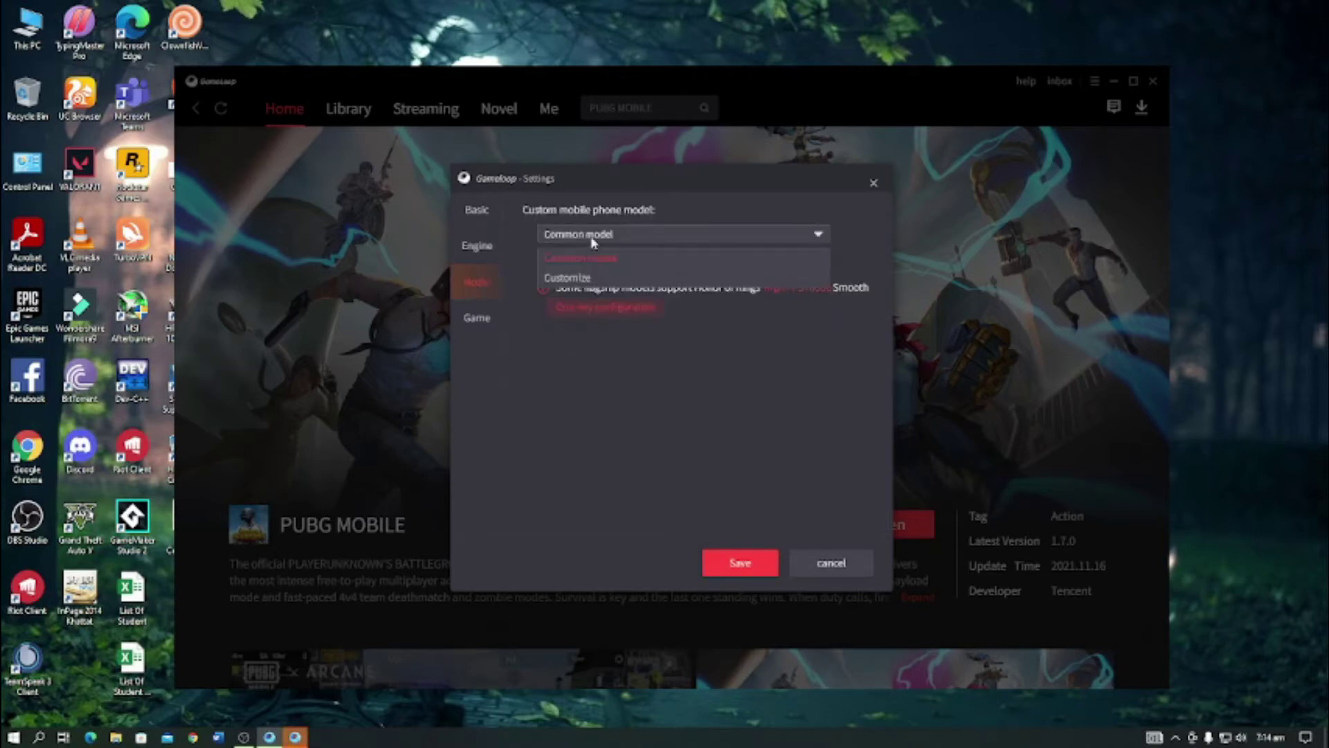
left_click(602, 268)
left_click(670, 258)
left_click(441, 322)
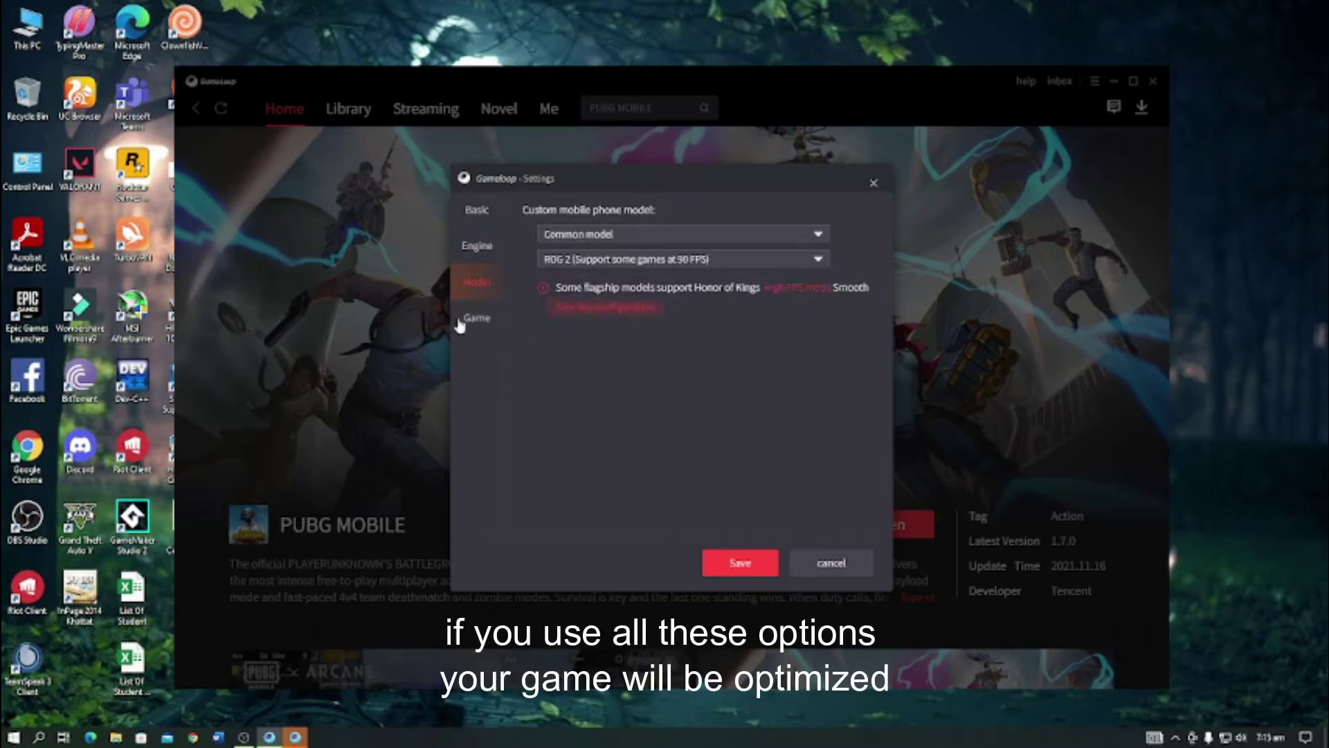
Review the emulator's PUBG MOBILE definition, graphics quality and FPS options, and save the GameLoop settings.
left_click(476, 320)
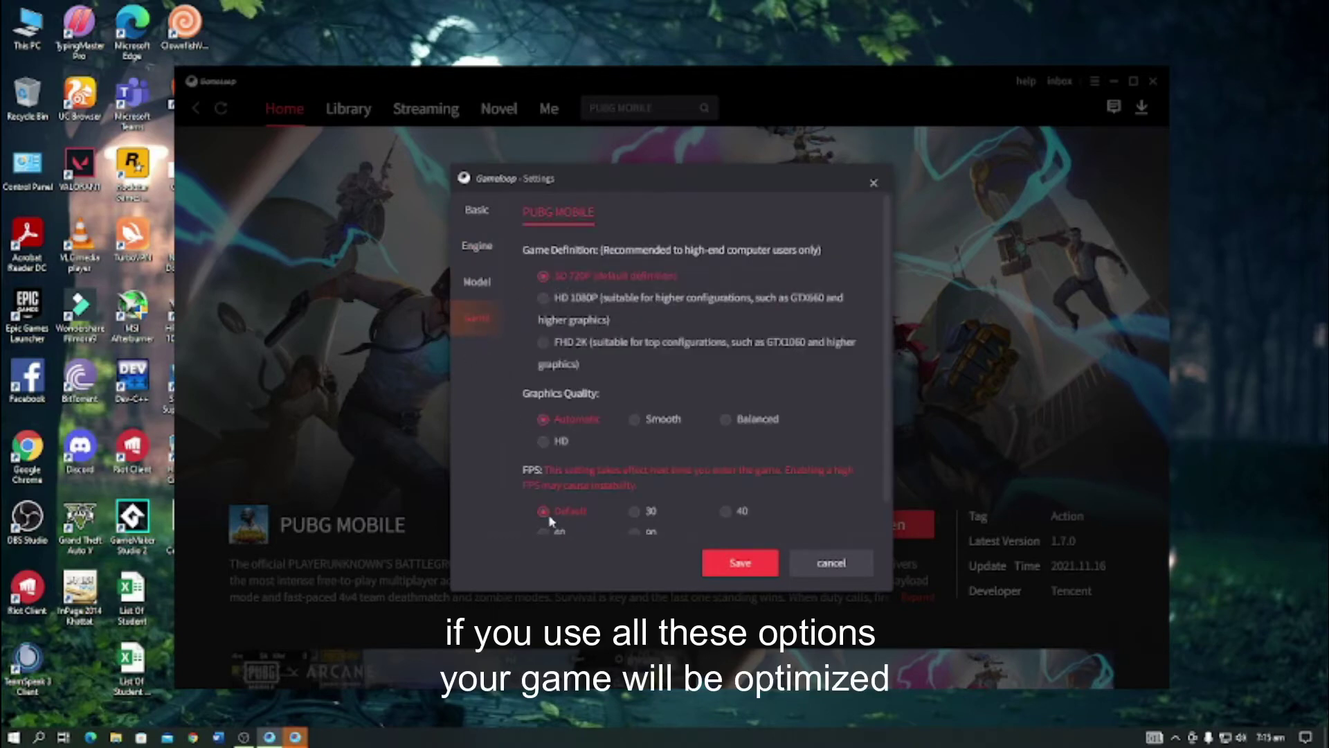
scroll(550, 520, "down", 1)
left_click(758, 564)
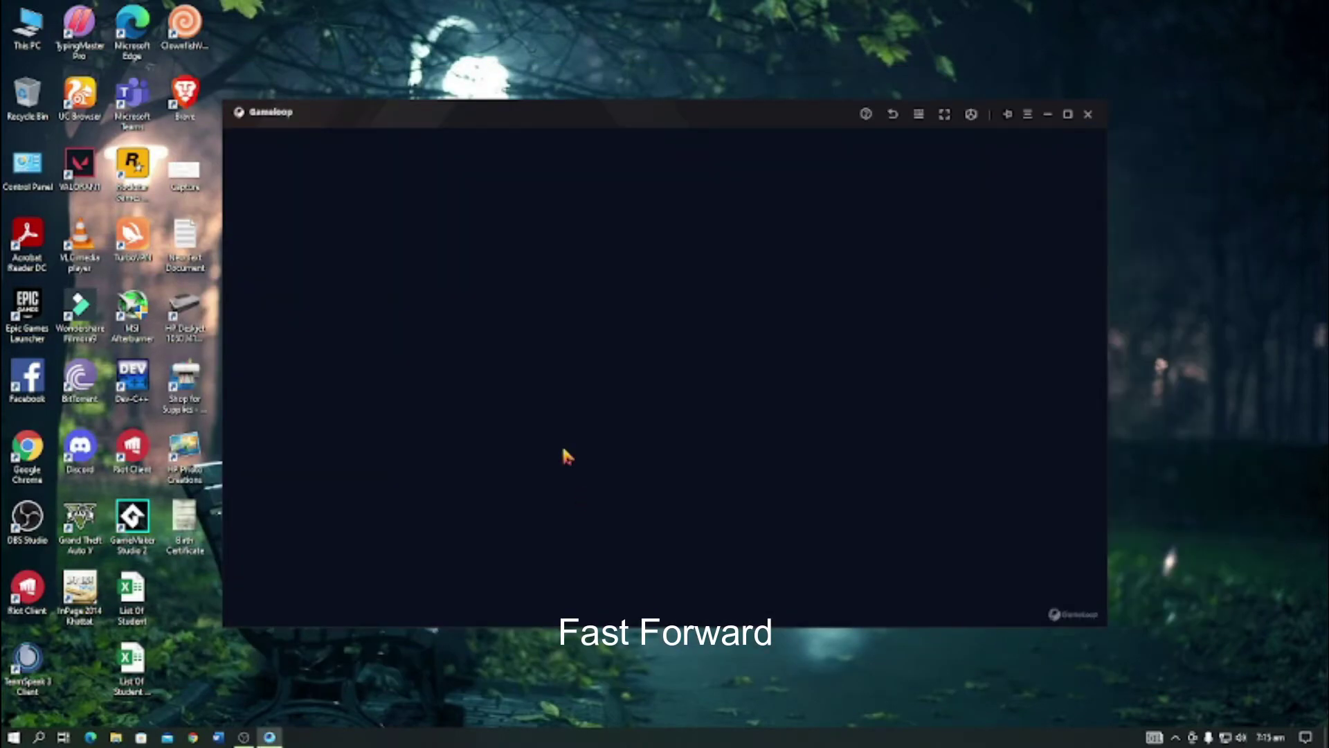
Acknowledge the emulator detection notice in the PUBG Mobile lobby.
key("ctrl+shift+Escape")
key("alt+F4")
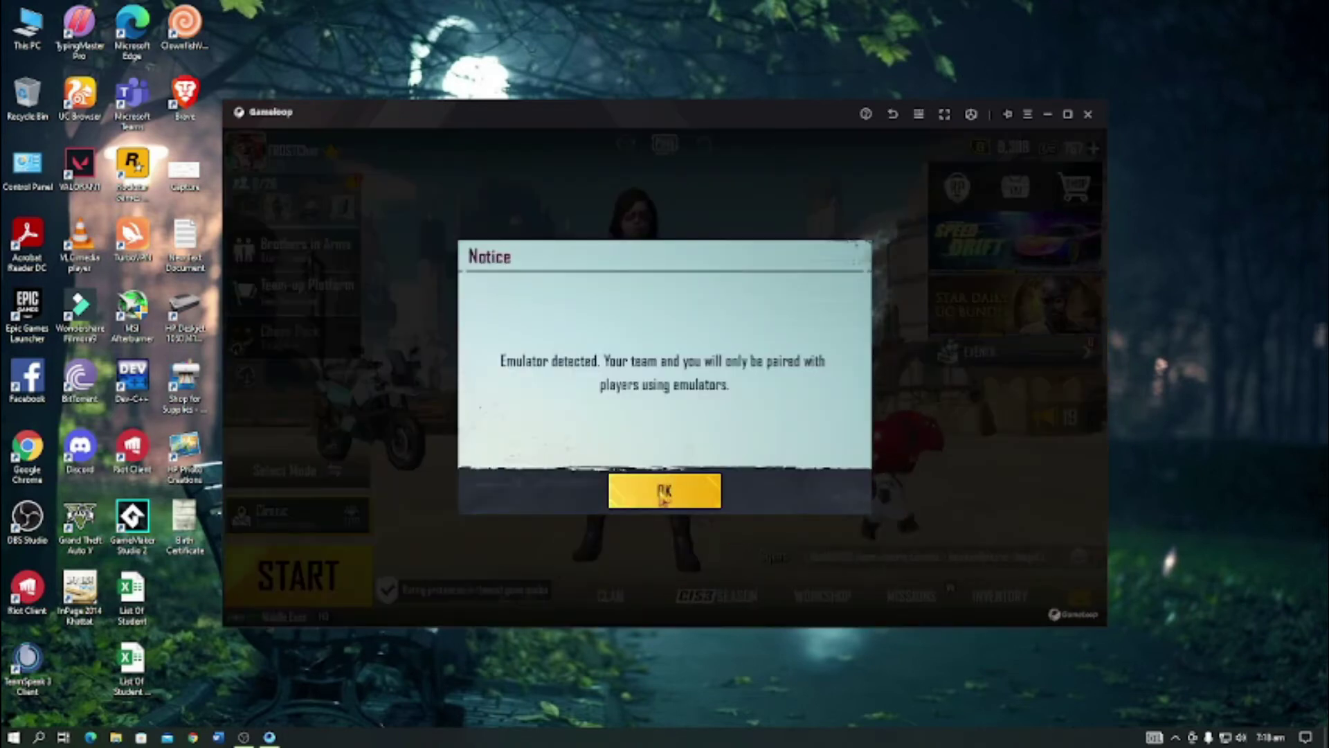
left_click(664, 492)
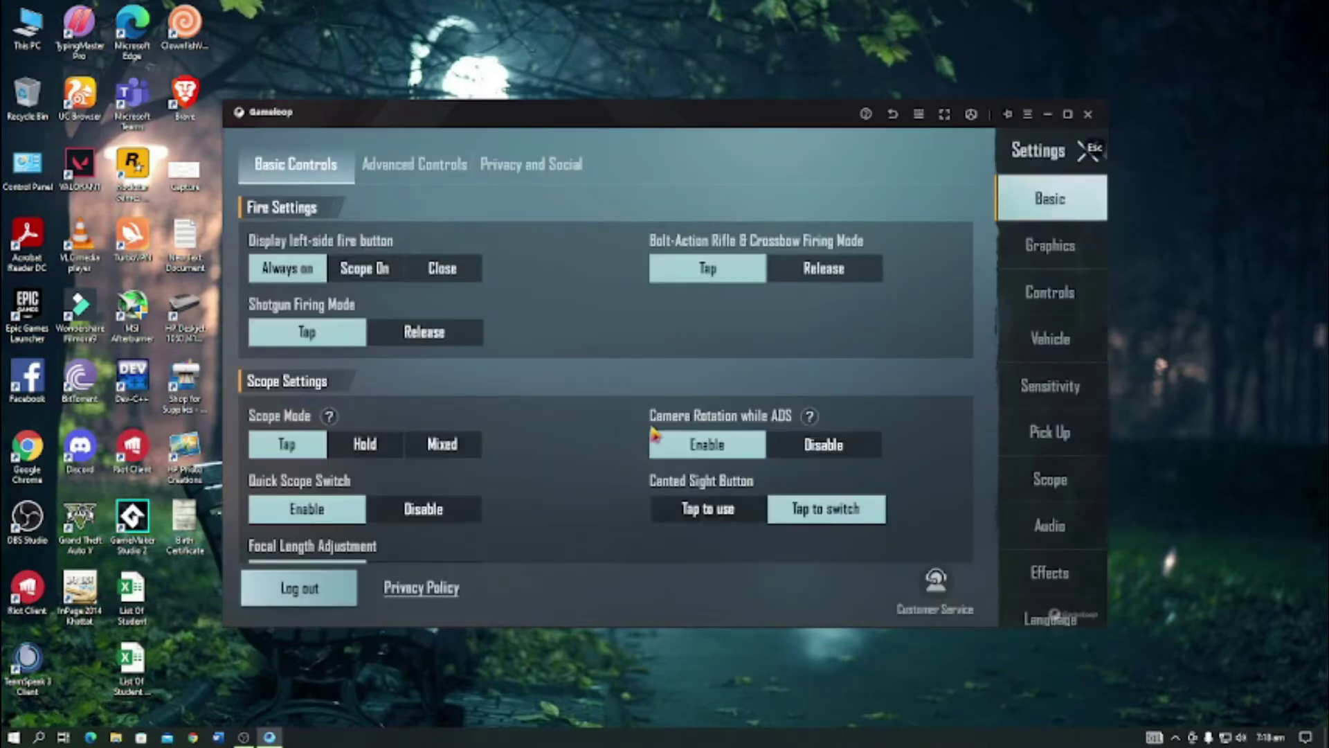
Set the combat frame rate to 90 fps in the game's graphics settings and confirm the change.
left_click(1063, 248)
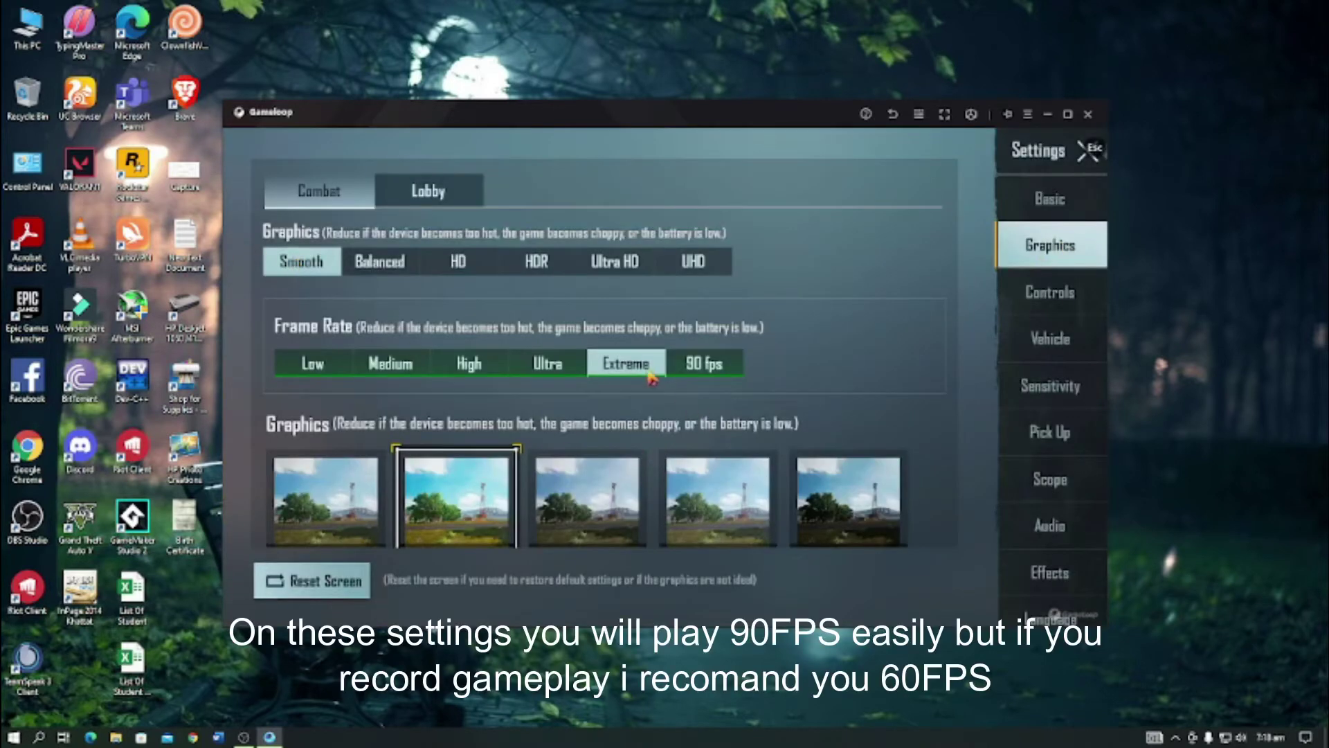
left_click(726, 367)
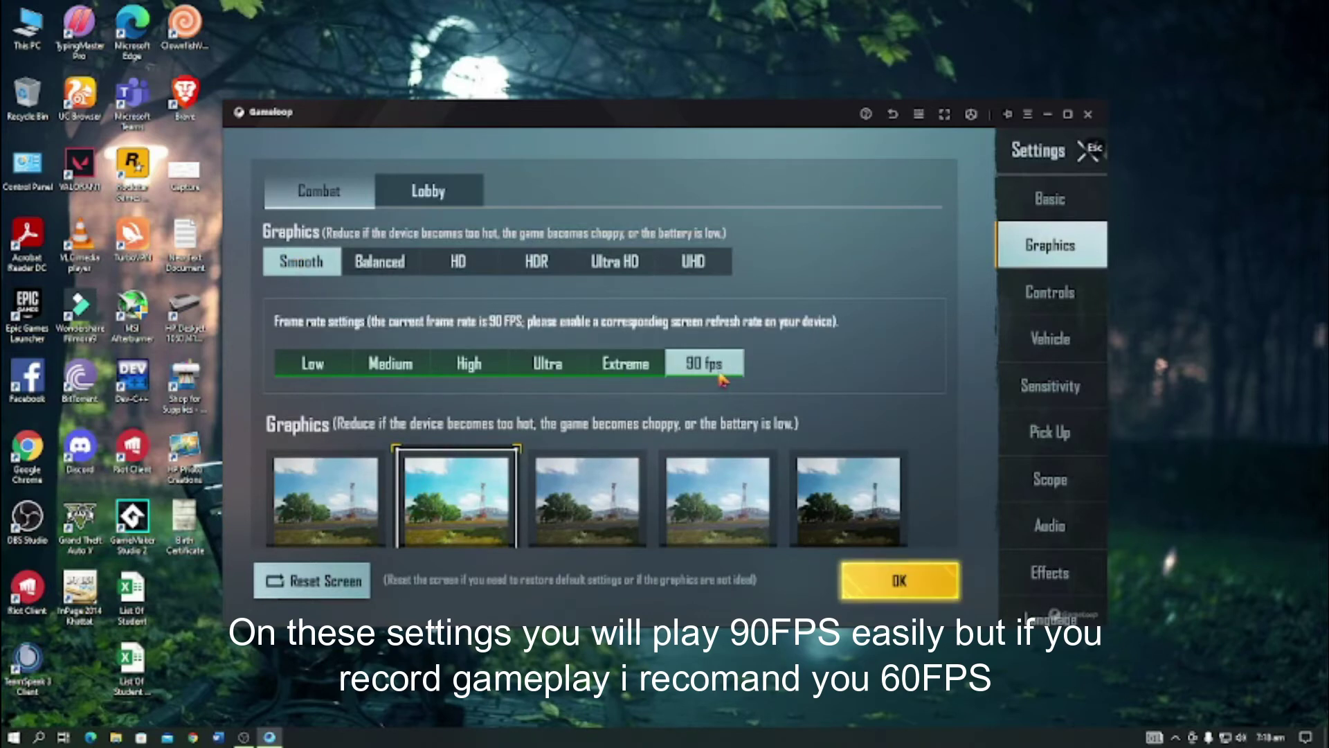
left_click(889, 580)
left_click(645, 496)
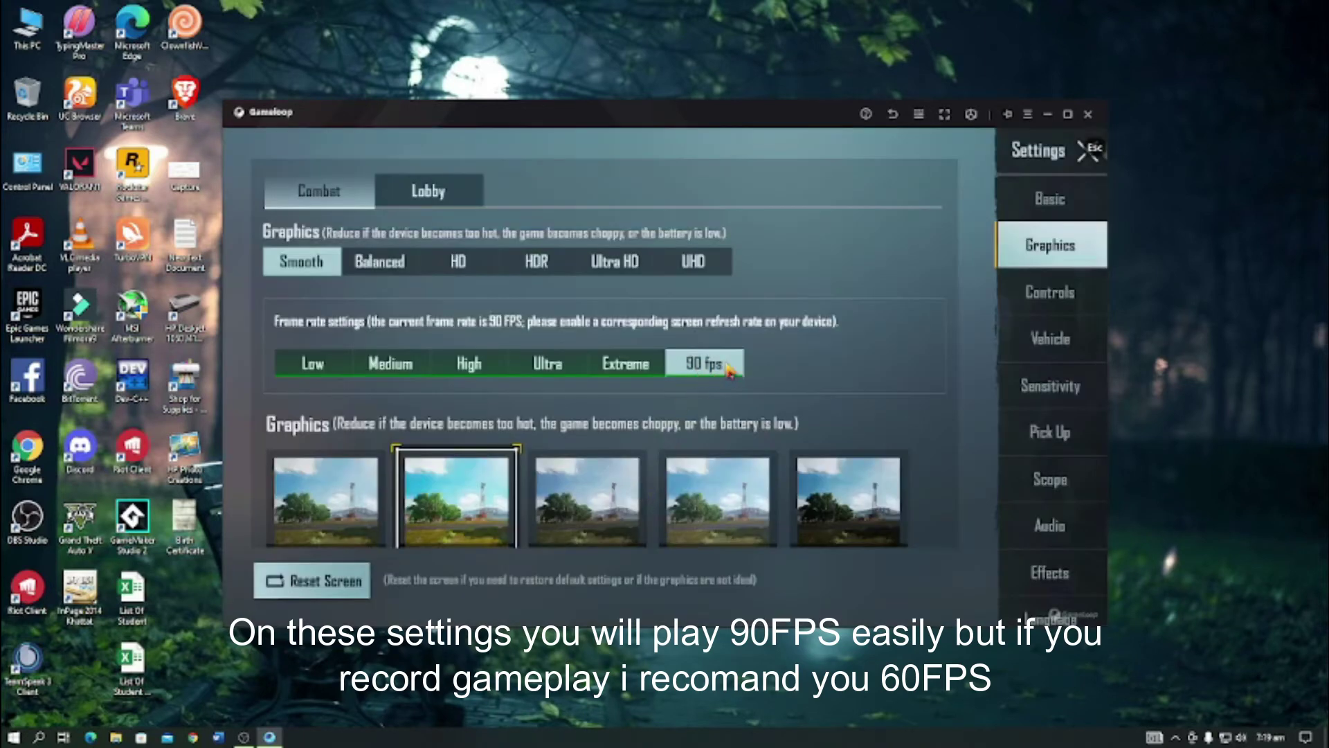
Set the lobby frame rate to 90 fps, confirm it, and close the game's settings.
left_click(410, 197)
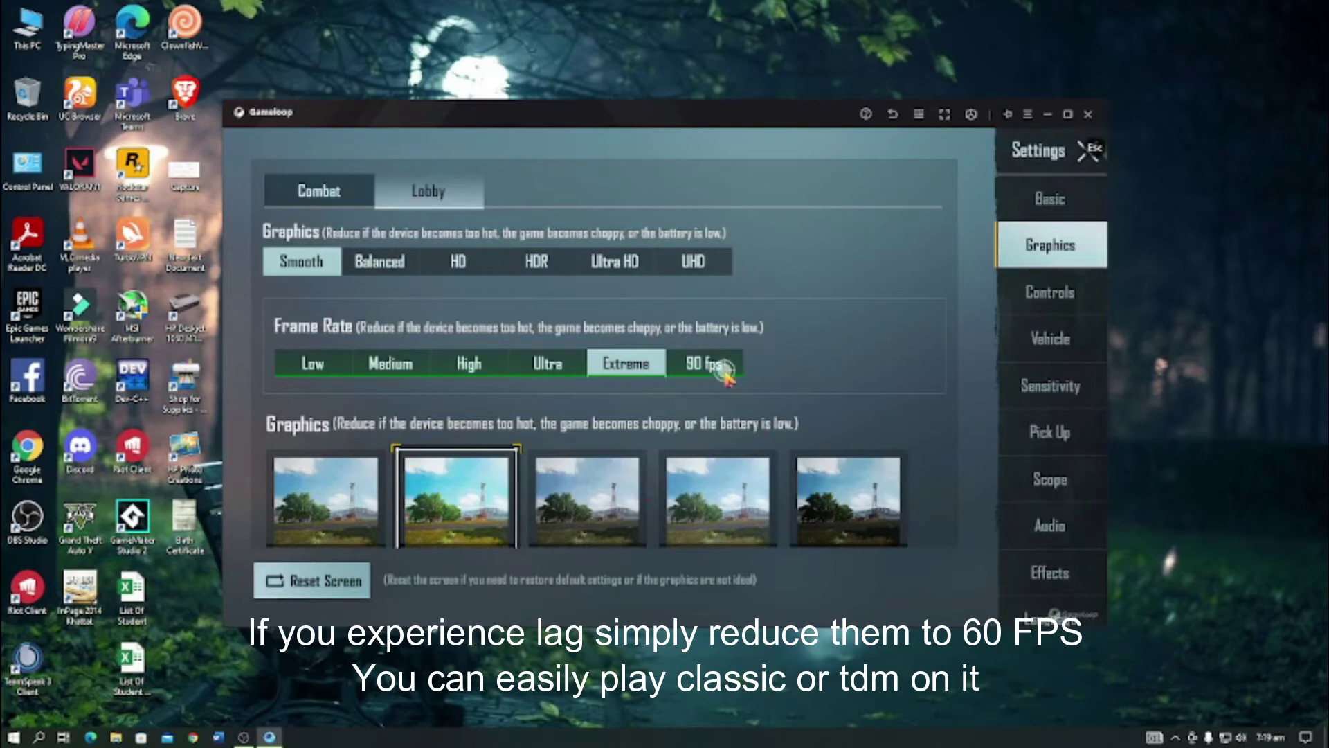
left_click(726, 367)
left_click(893, 581)
left_click(656, 490)
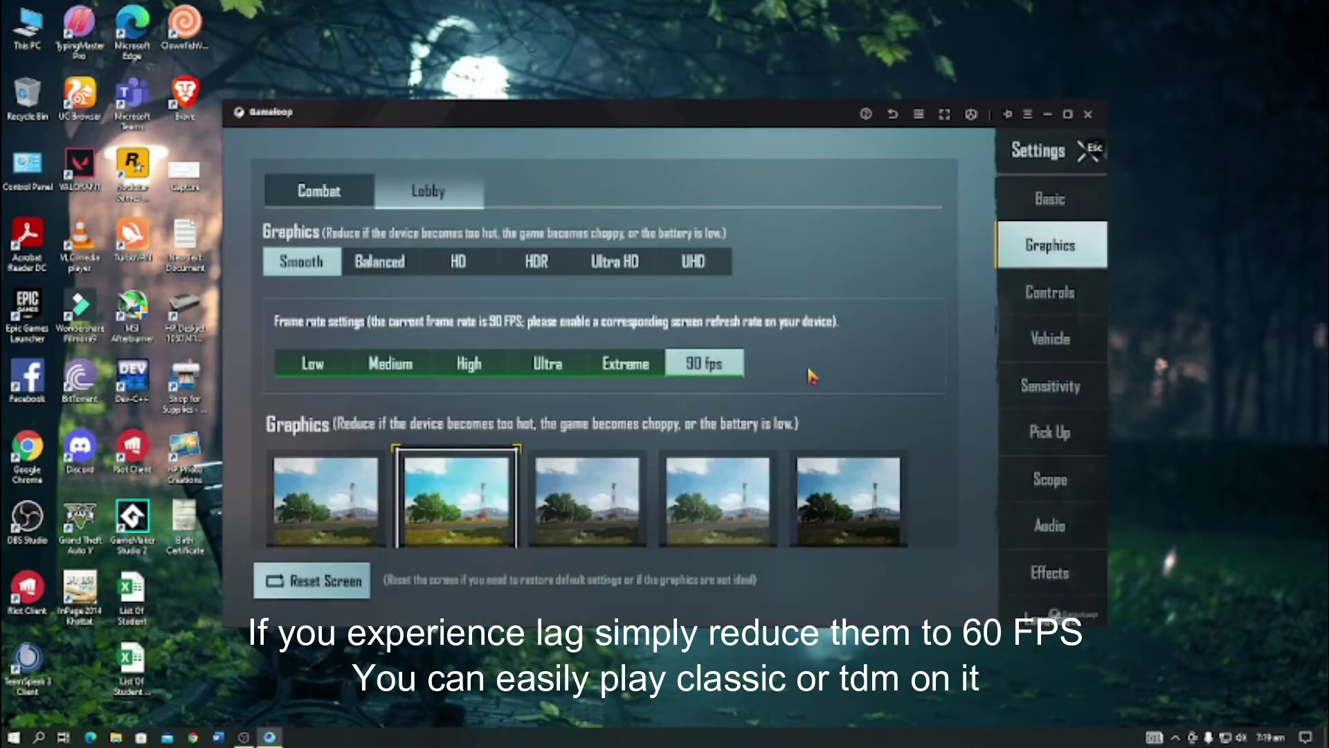
scroll(812, 376, "down", 10)
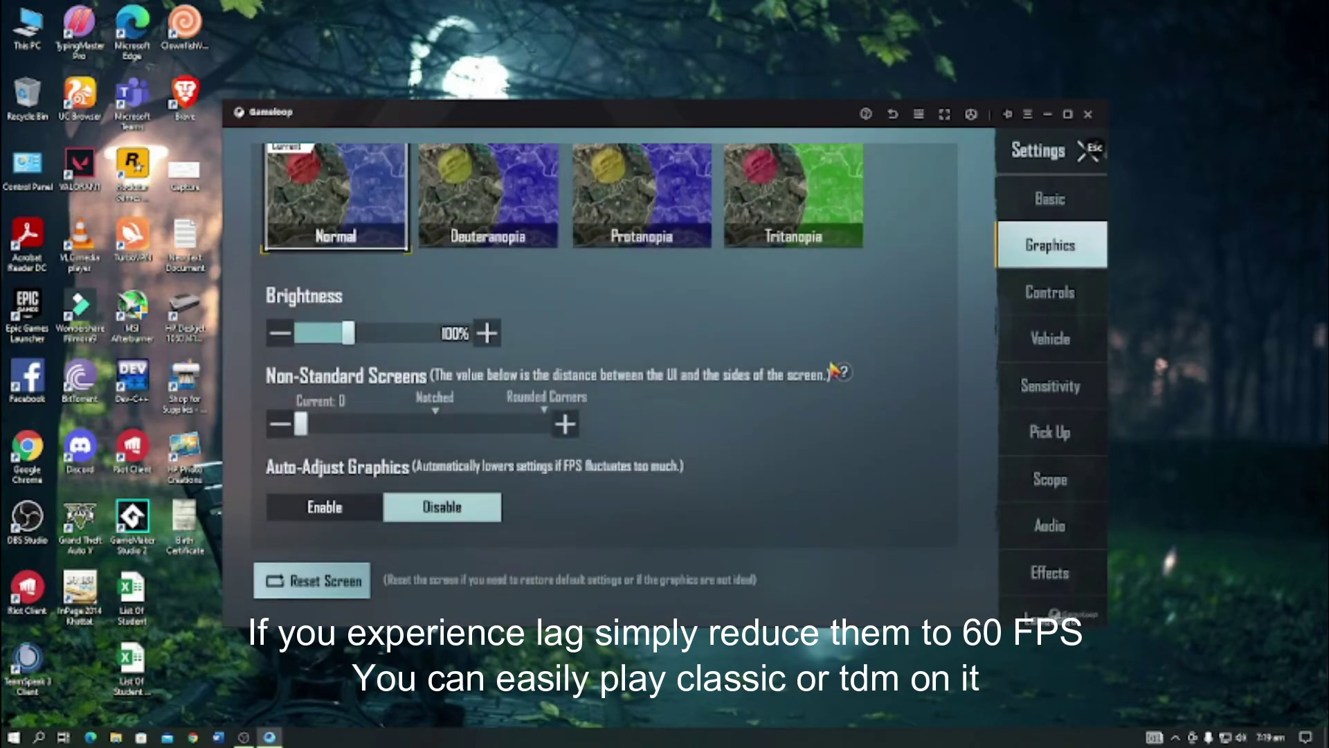
scroll(855, 528, "up", 10)
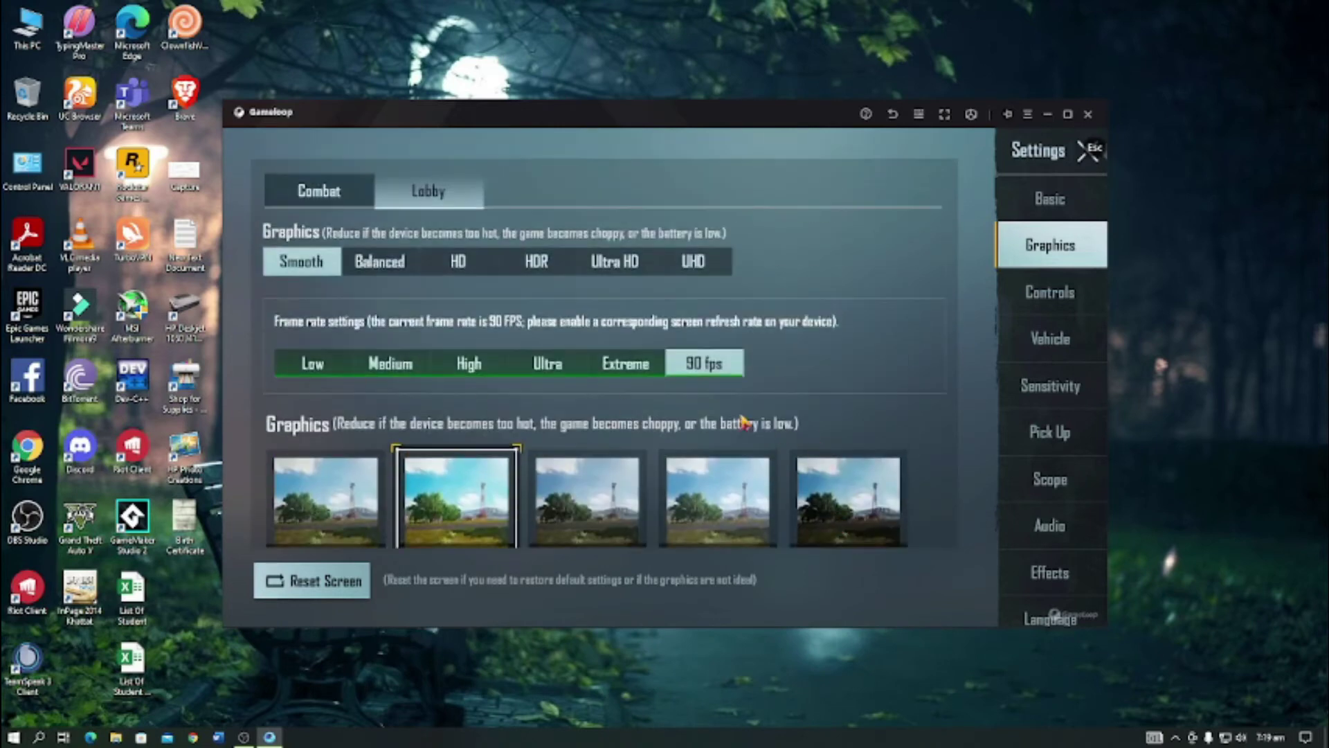
scroll(900, 368, "down", 3)
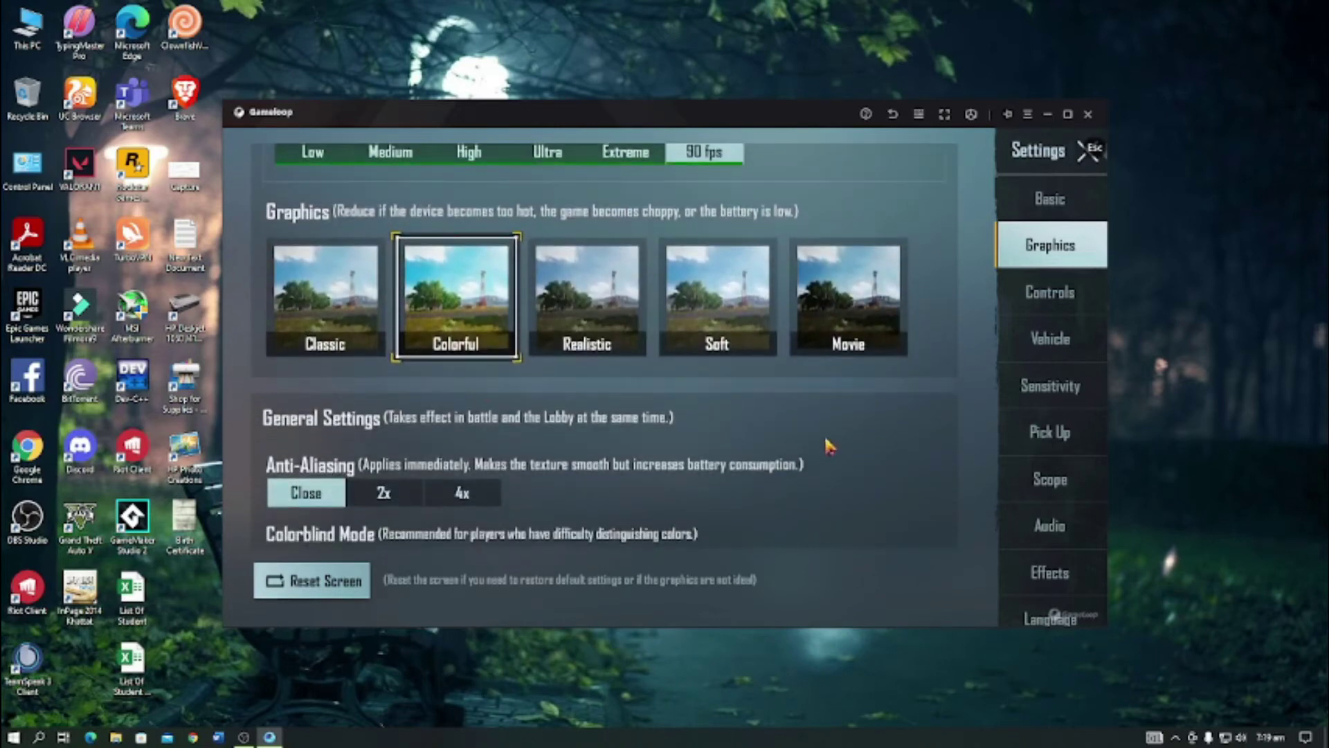
left_click(1087, 156)
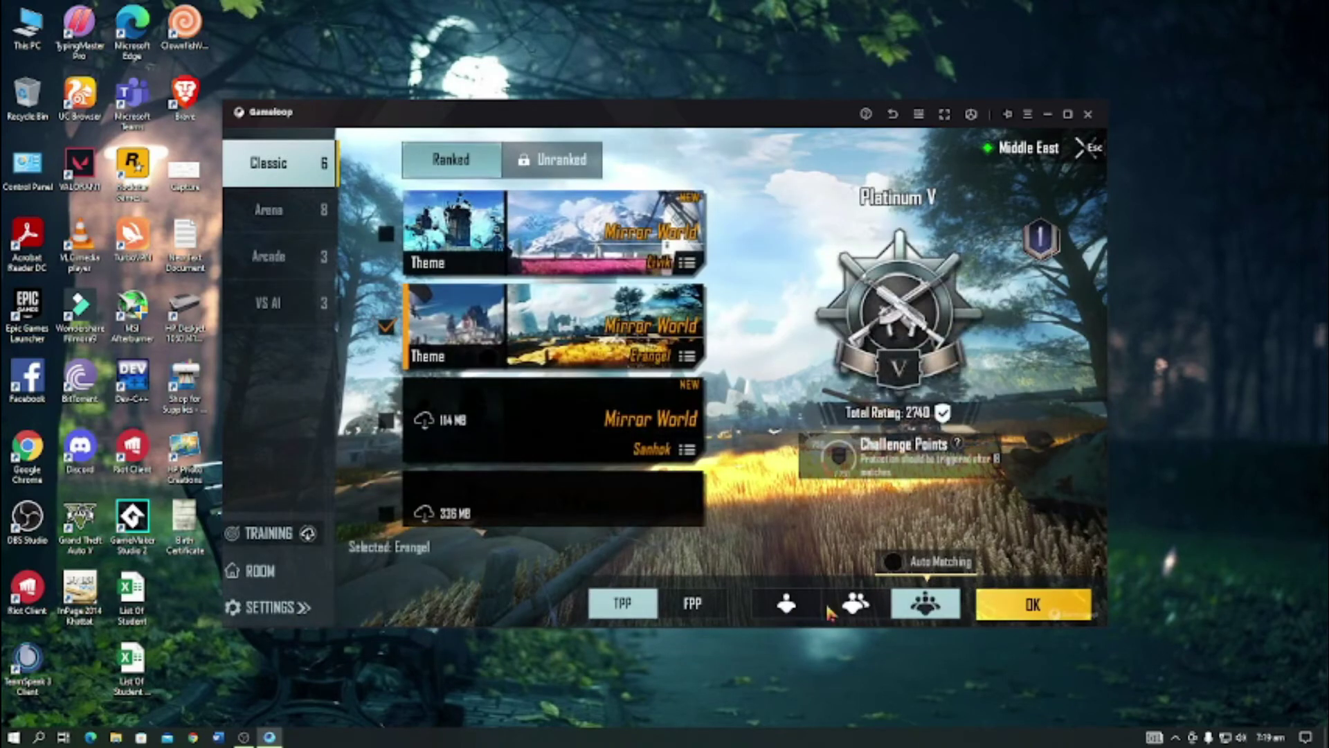
Select the unranked Arena mode Team Deathmatch on the Inventory map and open its loadout from the lobby.
left_click(280, 267)
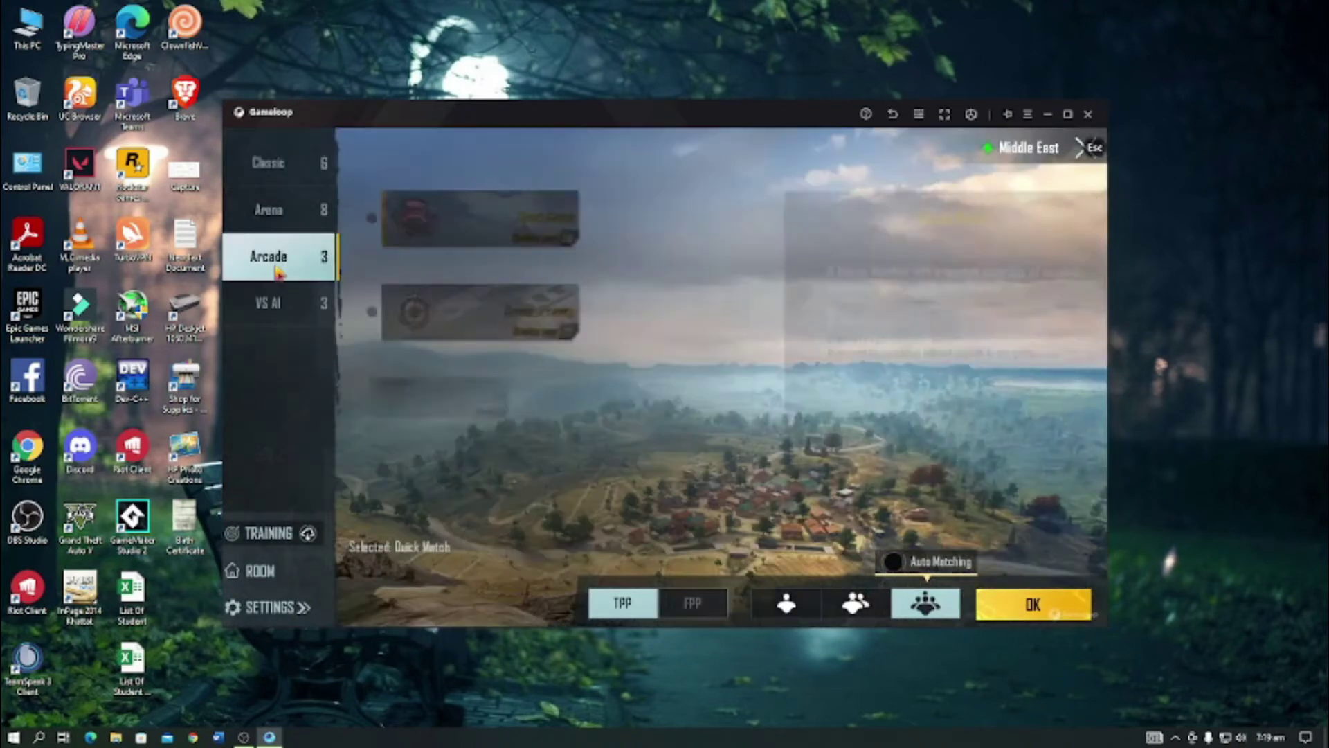
left_click(285, 213)
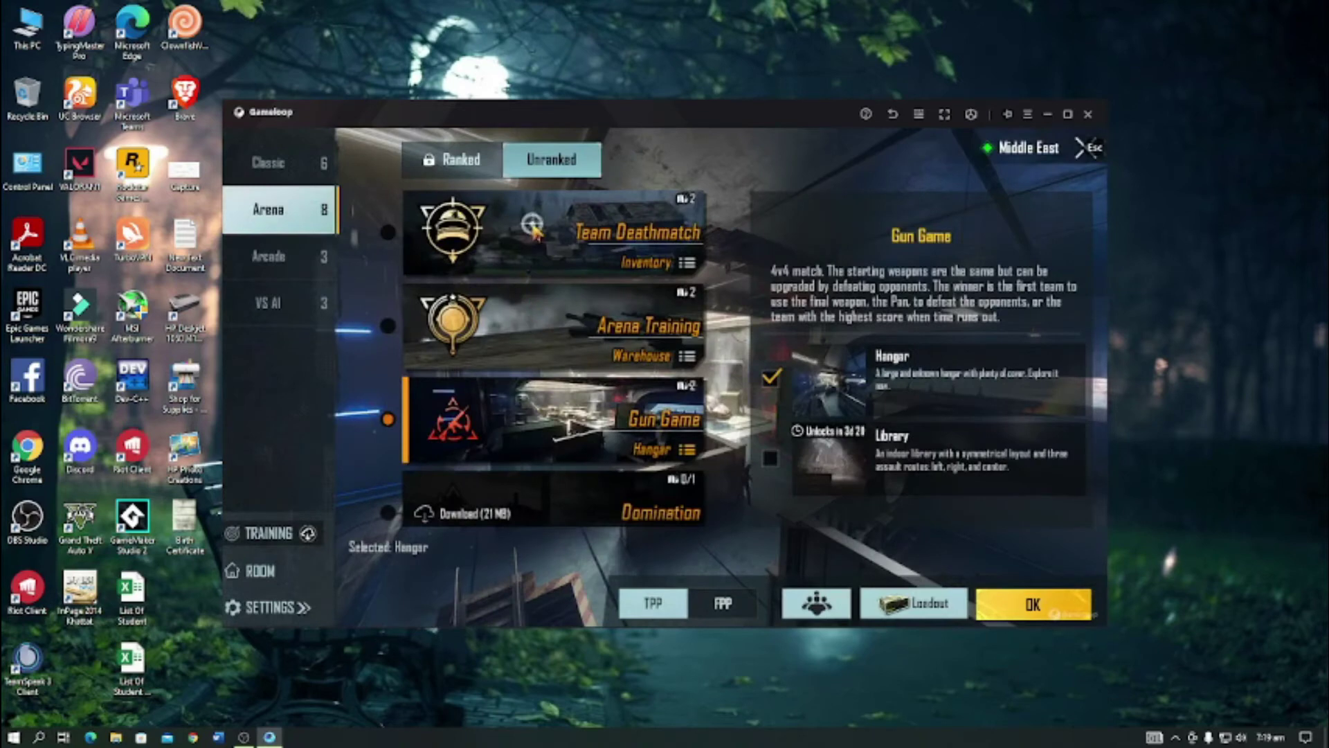
left_click(533, 229)
left_click(1052, 619)
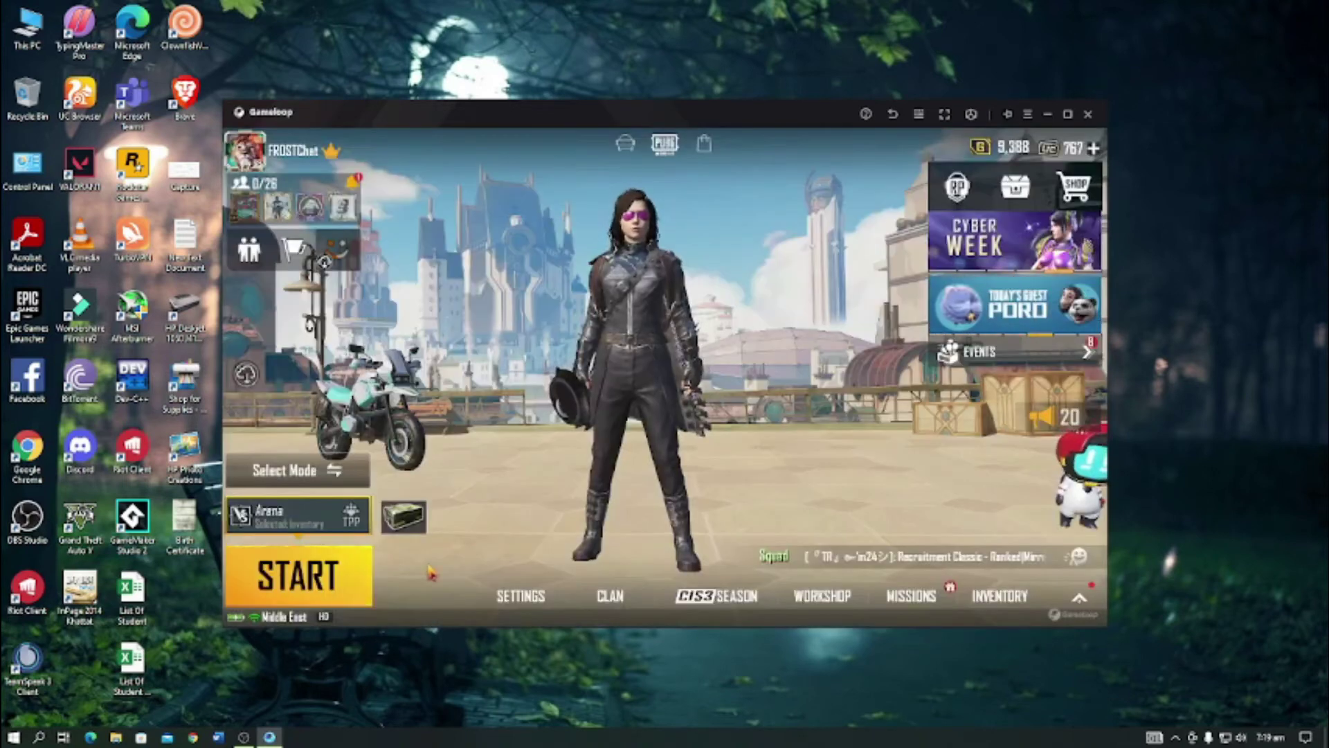
left_click(415, 516)
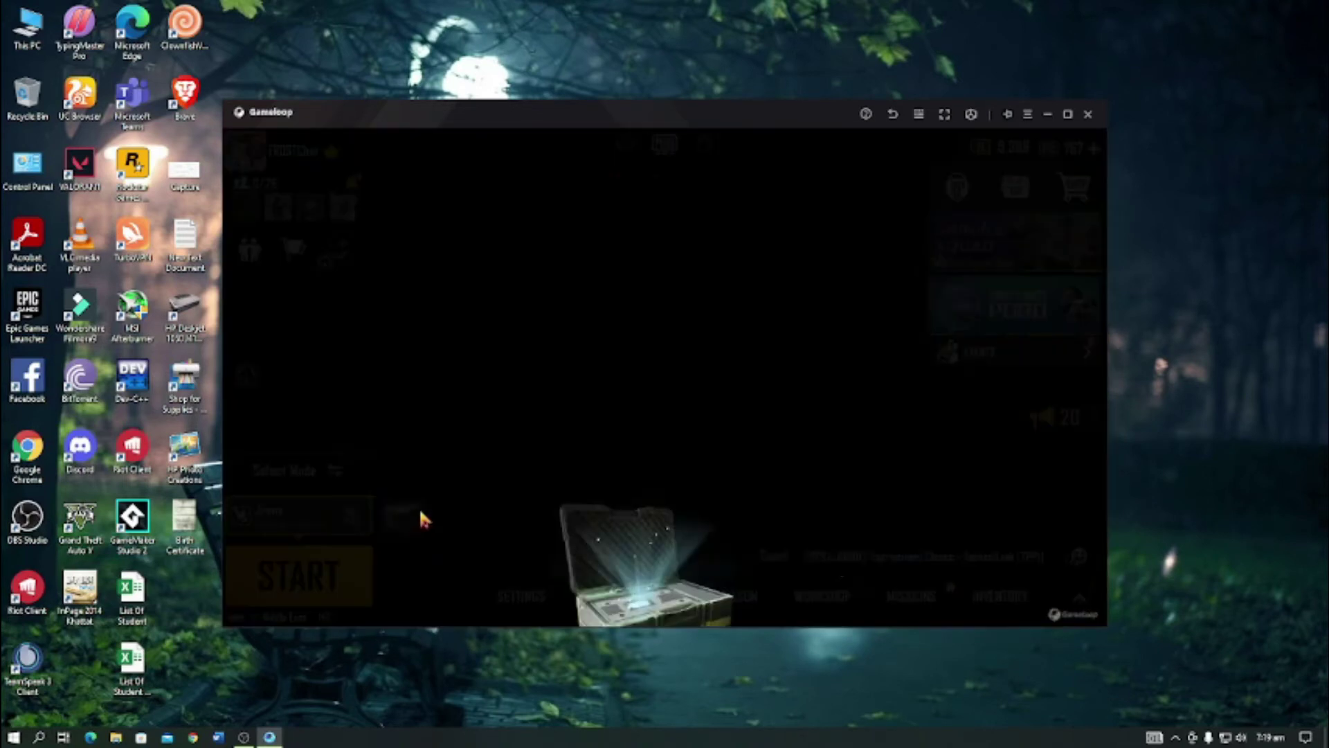
left_click(908, 195)
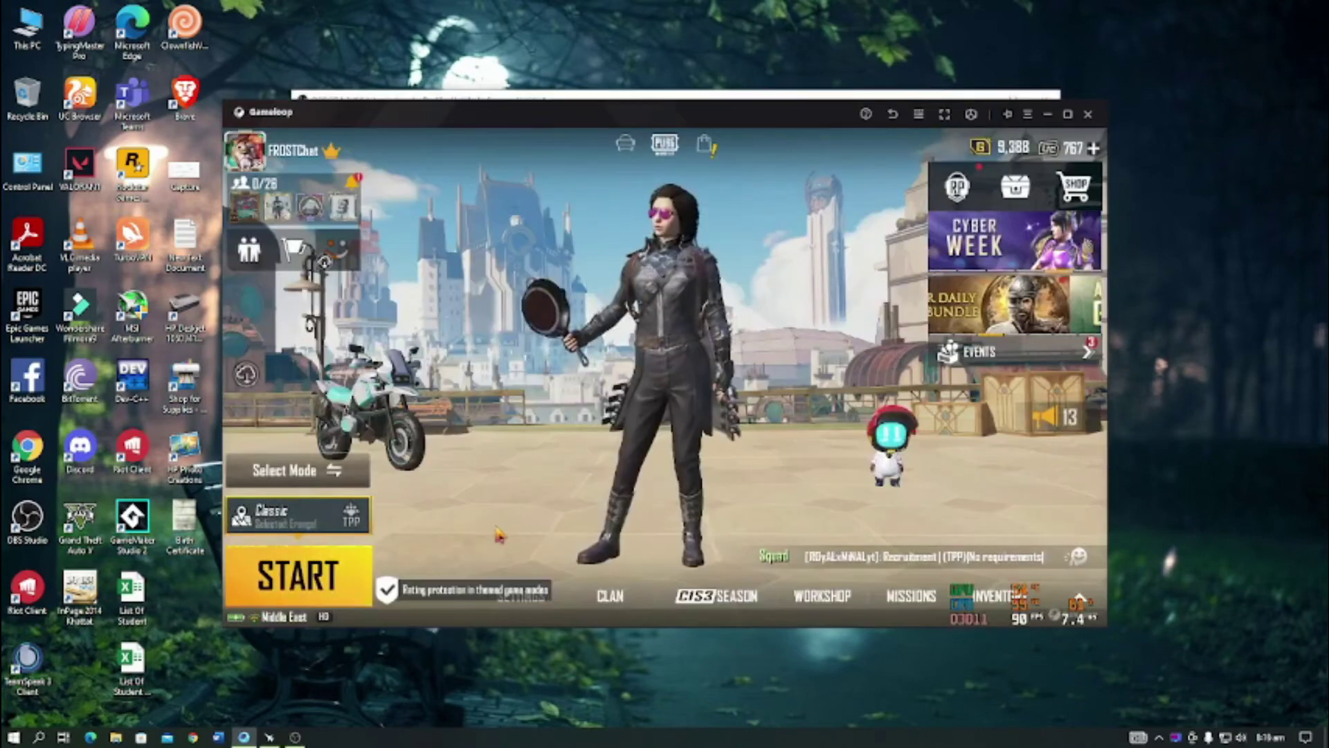
Switch the match mode from Classic to Arena Team Deathmatch and start matchmaking.
left_click(322, 473)
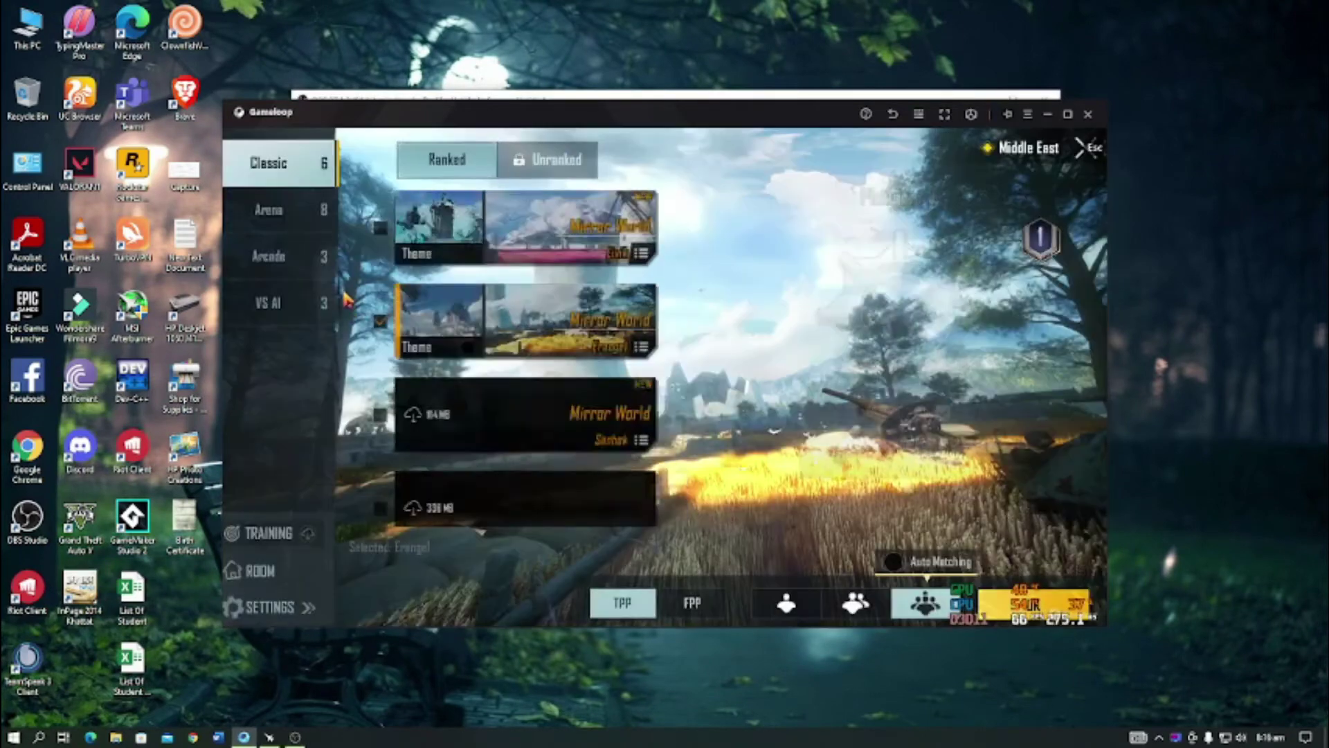
left_click(275, 233)
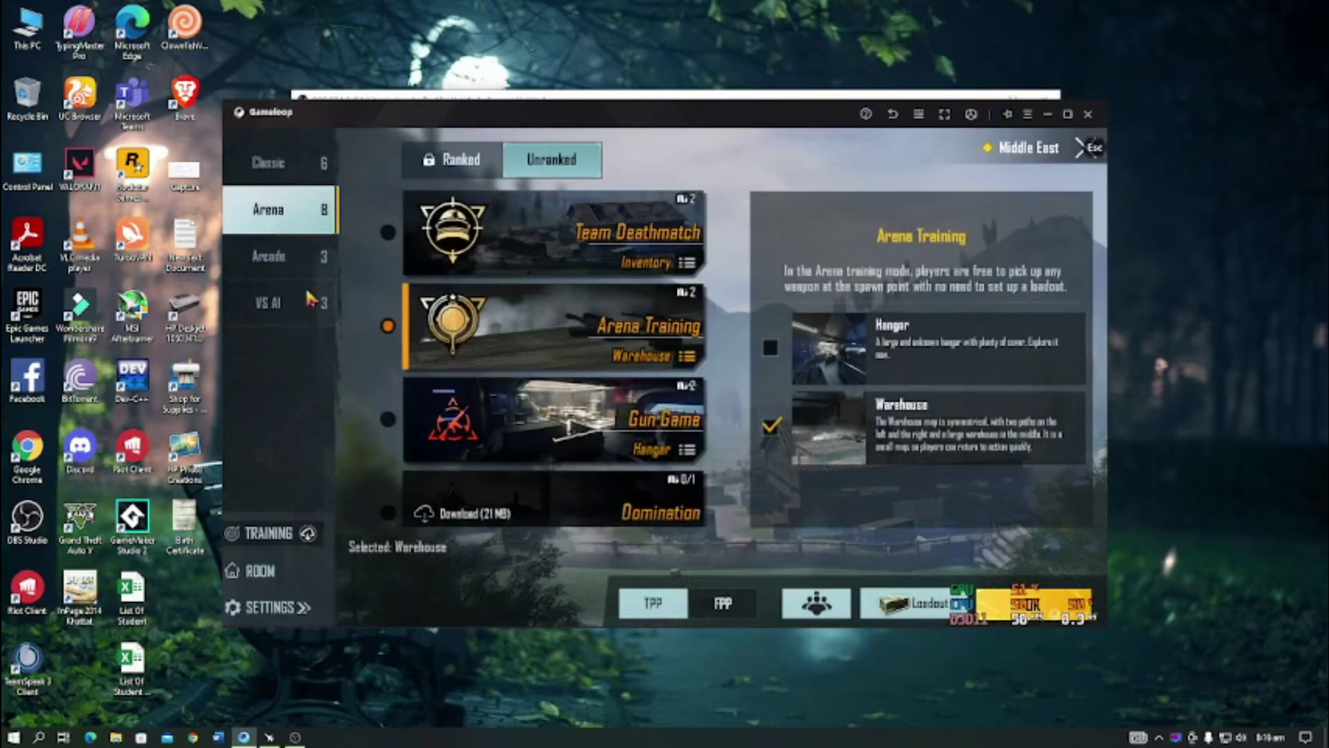
left_click(518, 239)
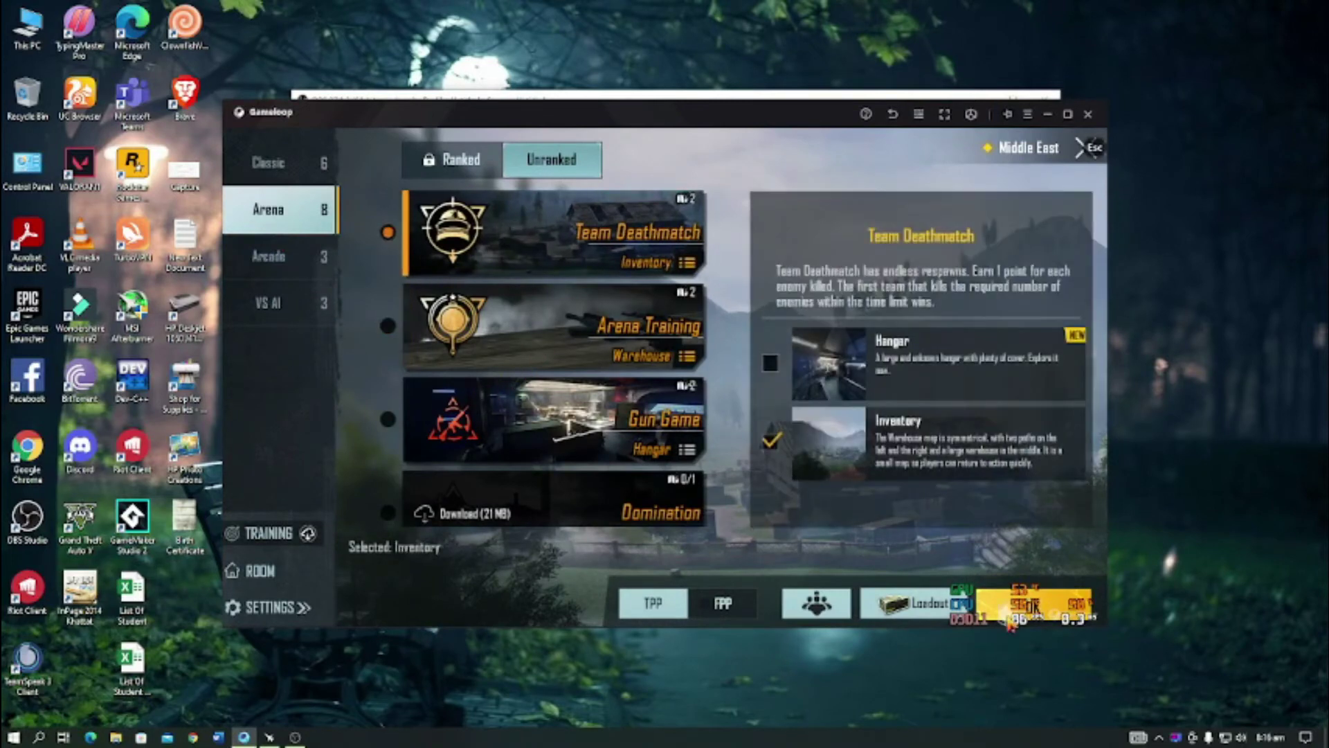
key("Escape")
left_click(291, 594)
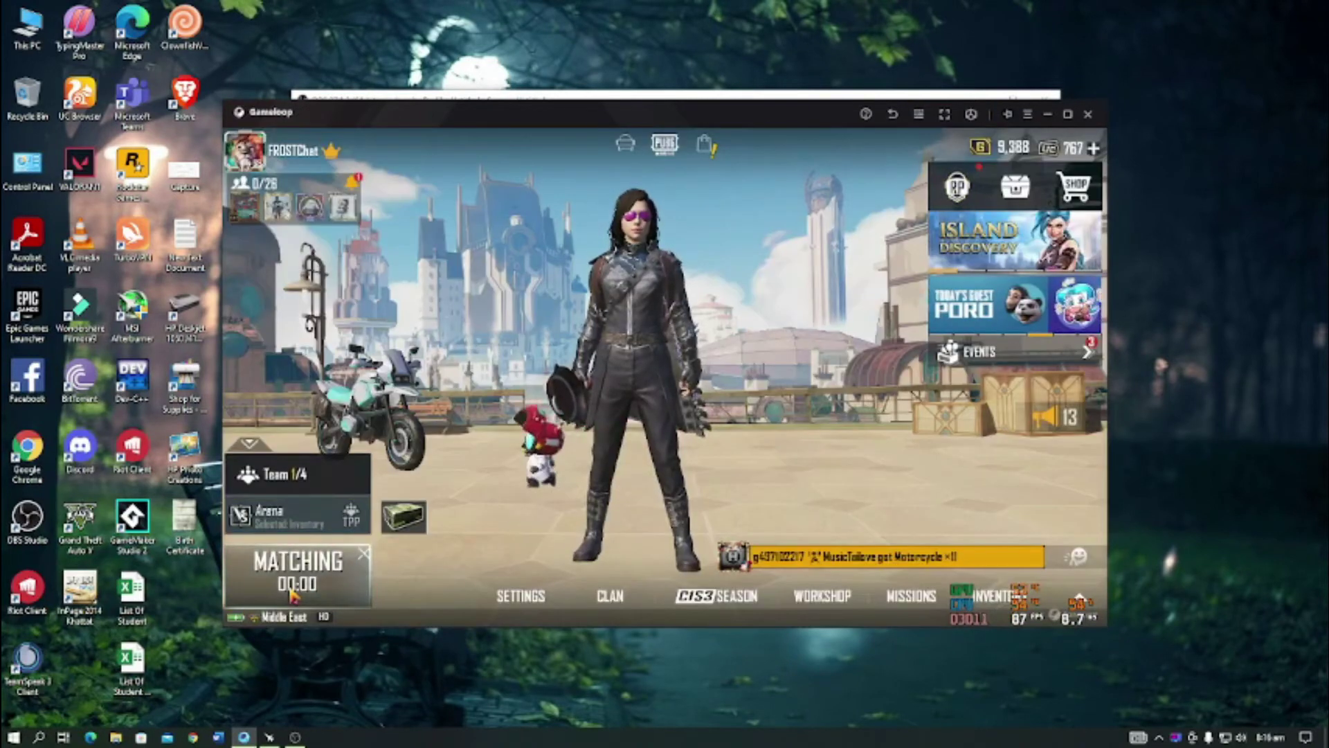